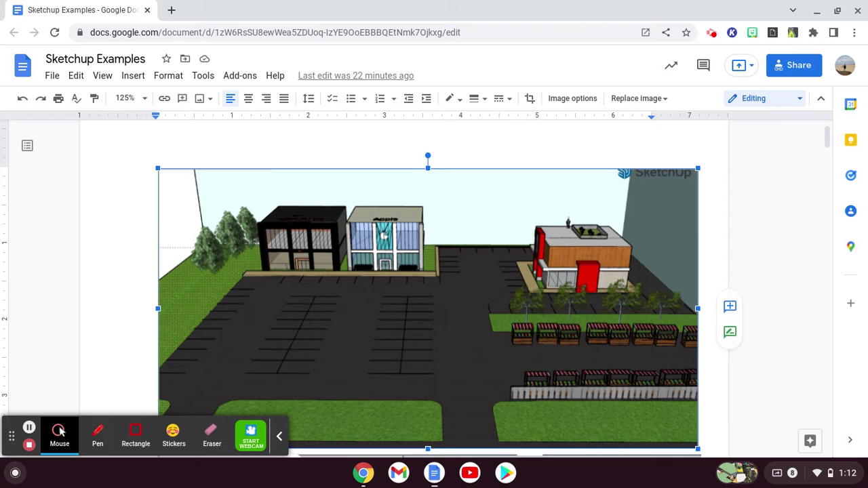
- Scroll past the Texas aerial image to the Amazon, Kroger and Texas Roadhouse example model
scroll(368, 330, "down", 2)
scroll(369, 330, "up", 1)
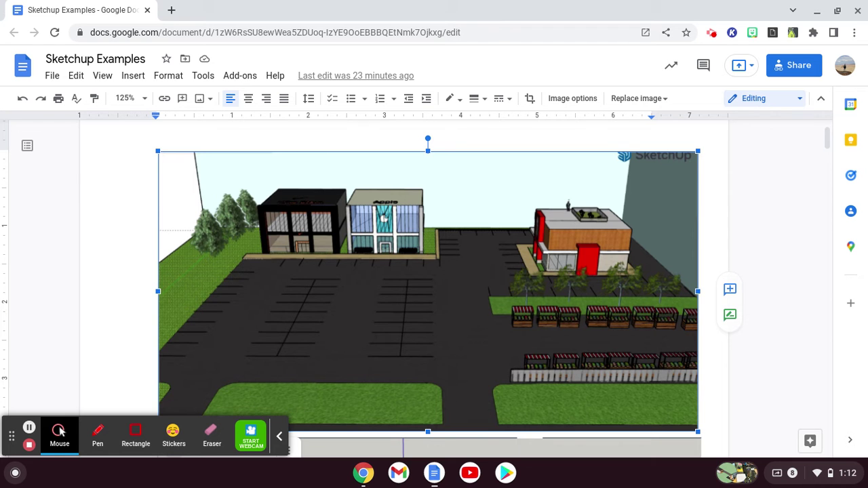
scroll(547, 236, "down", 5)
scroll(370, 236, "up", 1)
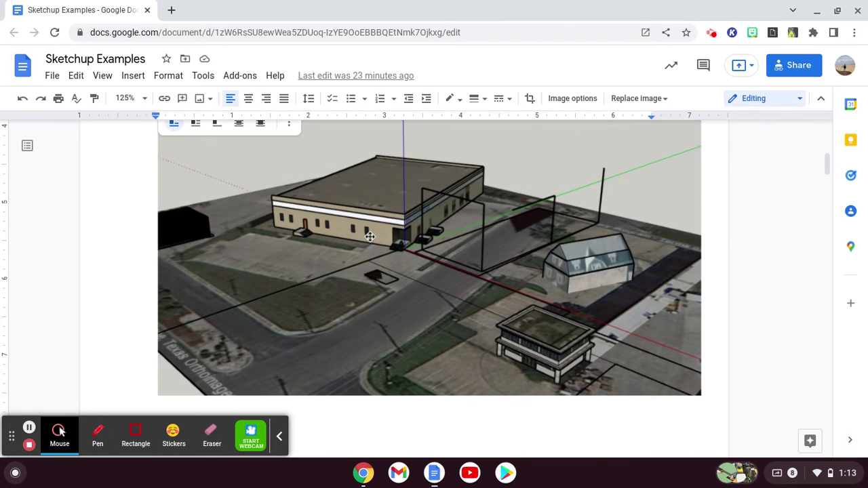
scroll(370, 236, "up", 1)
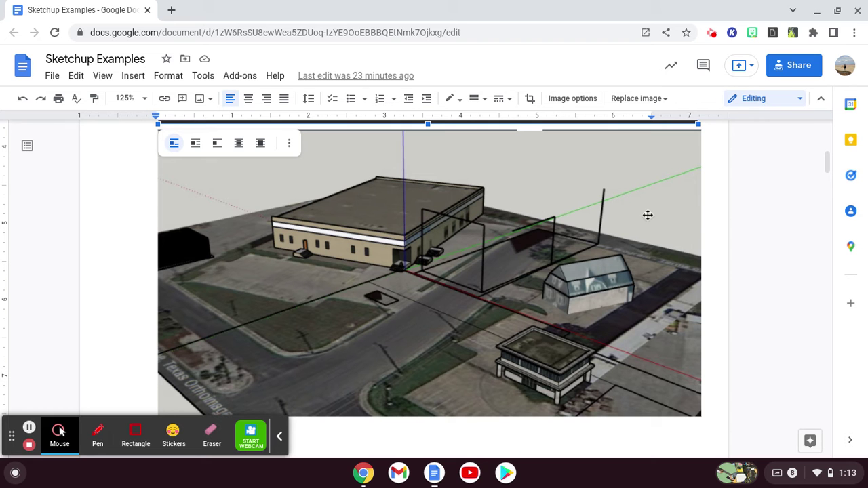
scroll(342, 303, "down", 4)
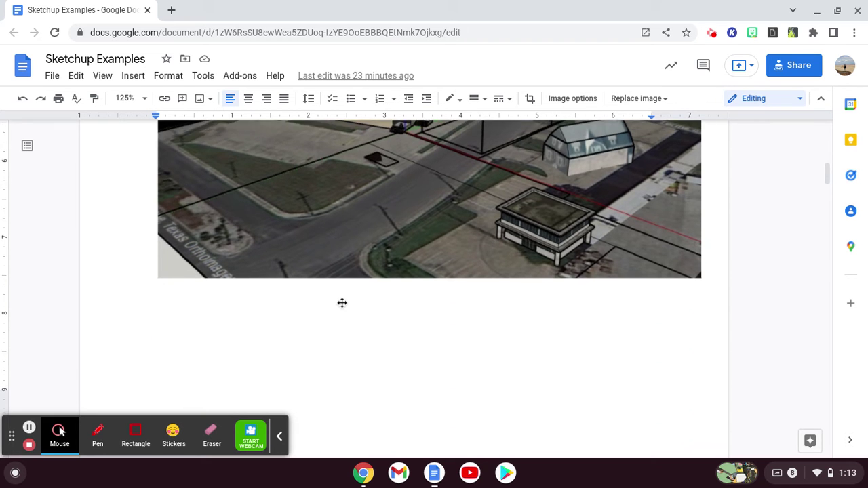
scroll(342, 302, "down", 10)
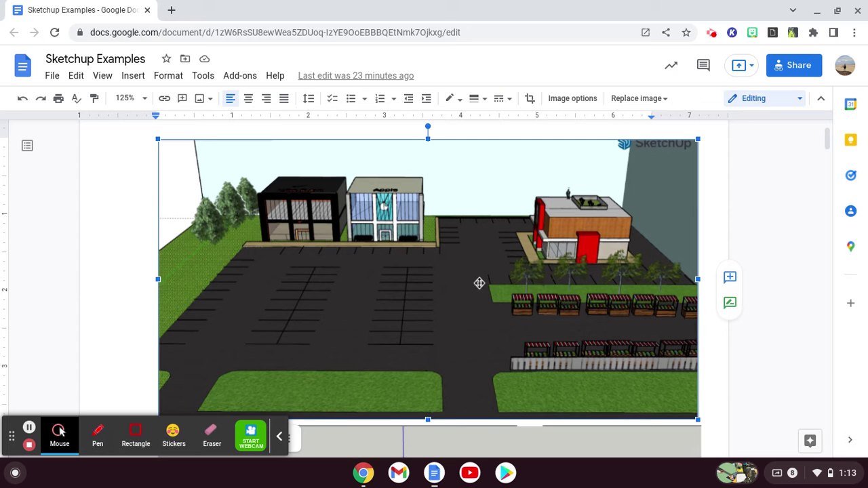
scroll(602, 218, "down", 5)
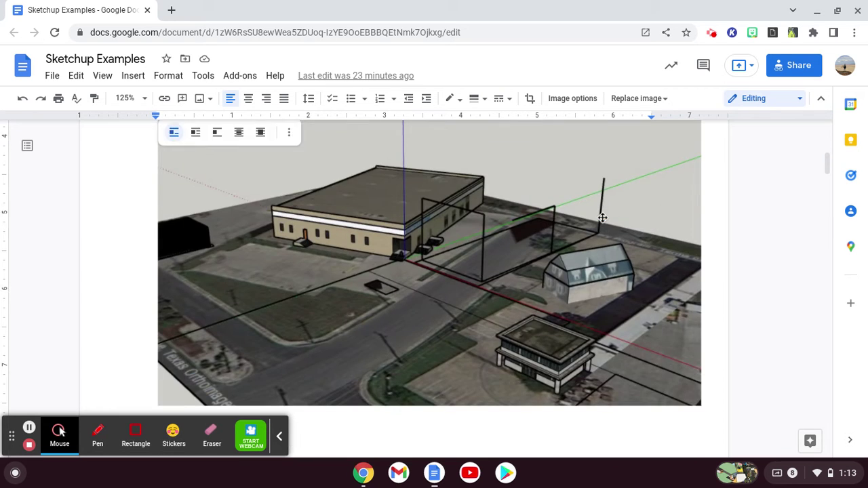
scroll(603, 218, "down", 8)
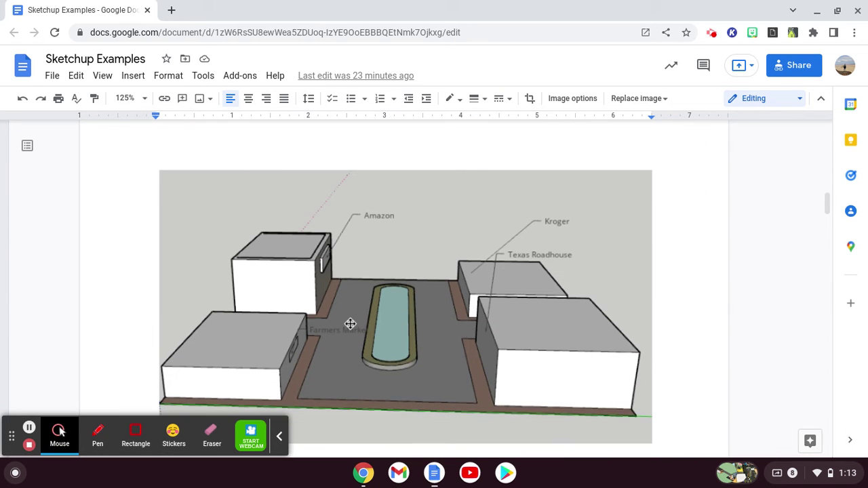
- Scroll past the Subway, Hibachi Grill and Target example to the SketchUp for Schools parking-lot screenshot
scroll(350, 324, "down", 1)
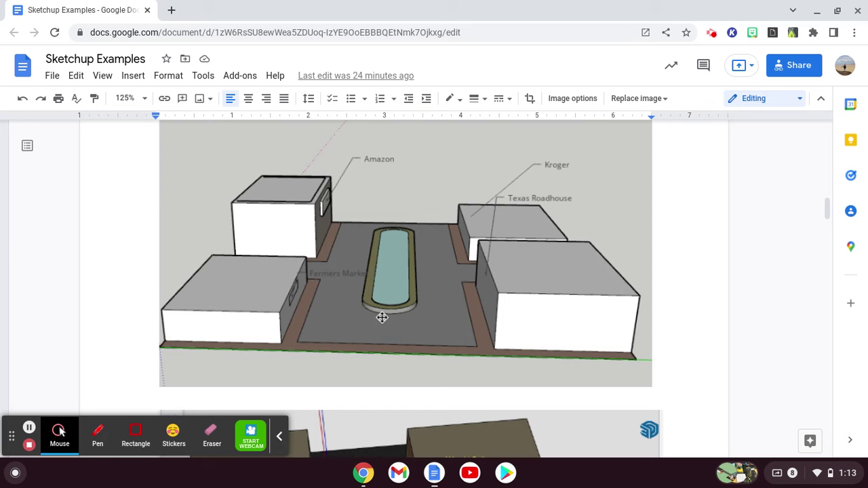
scroll(424, 222, "down", 5)
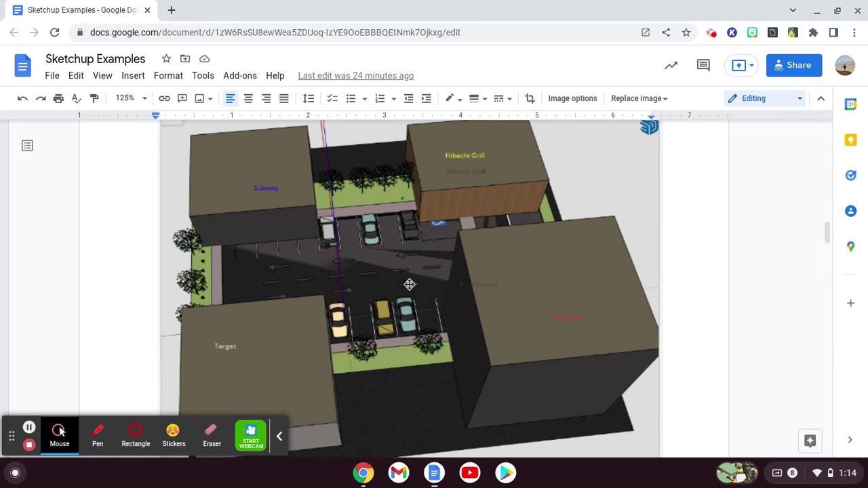
scroll(465, 232, "down", 8)
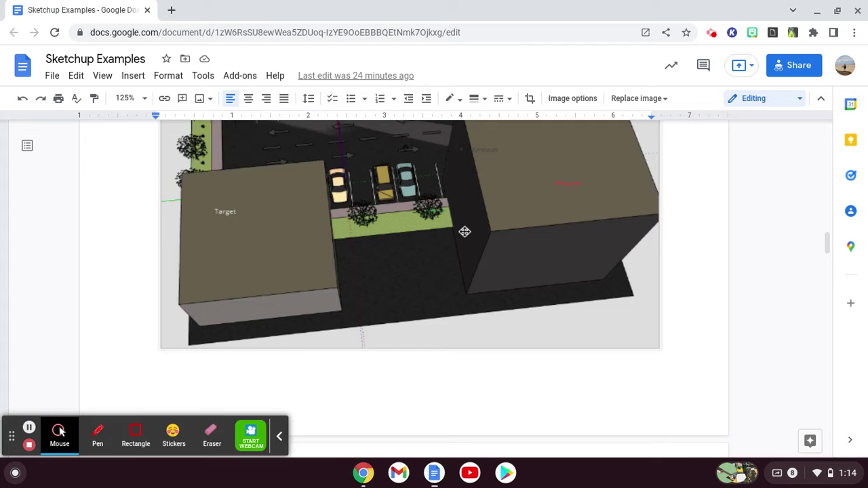
scroll(419, 234, "up", 2)
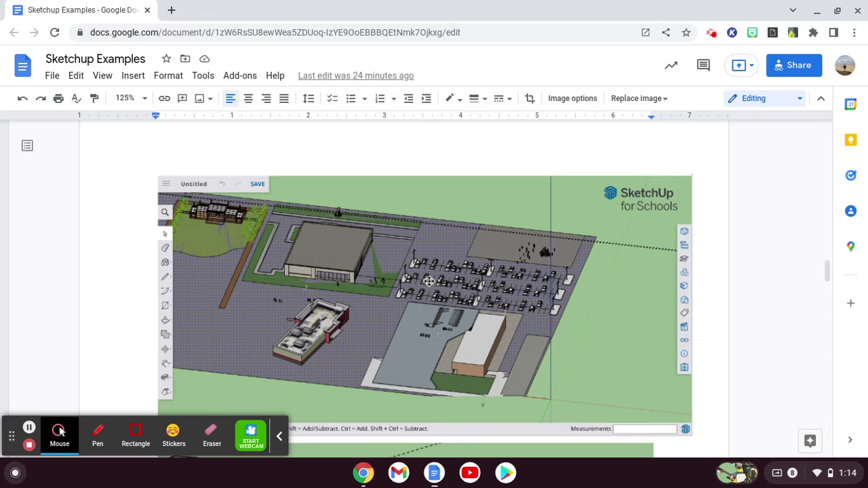
- Review the Kroger, sketch and GOOGLE examples, then return to the first Apple parking-lot example
scroll(430, 282, "down", 1)
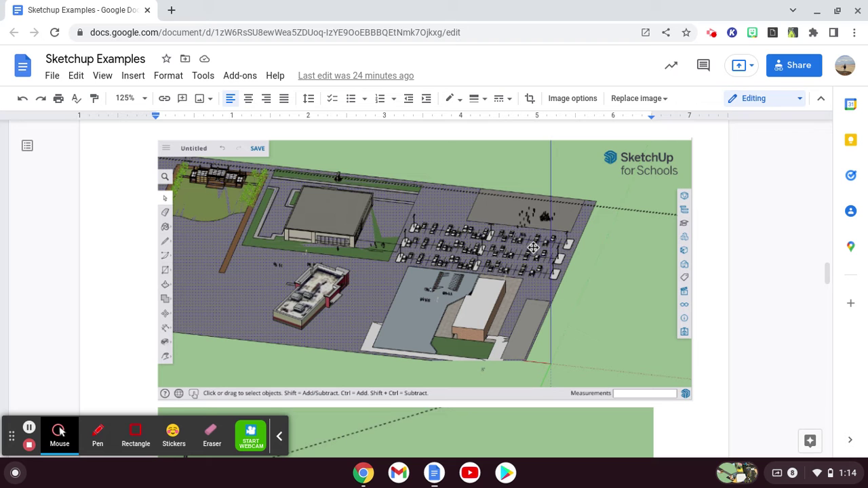
scroll(534, 248, "down", 5)
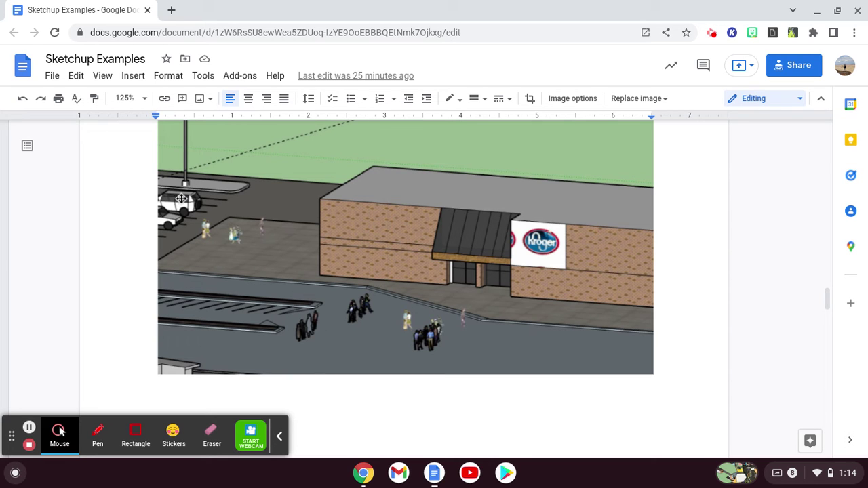
scroll(182, 209, "up", 2)
scroll(182, 209, "up", 3)
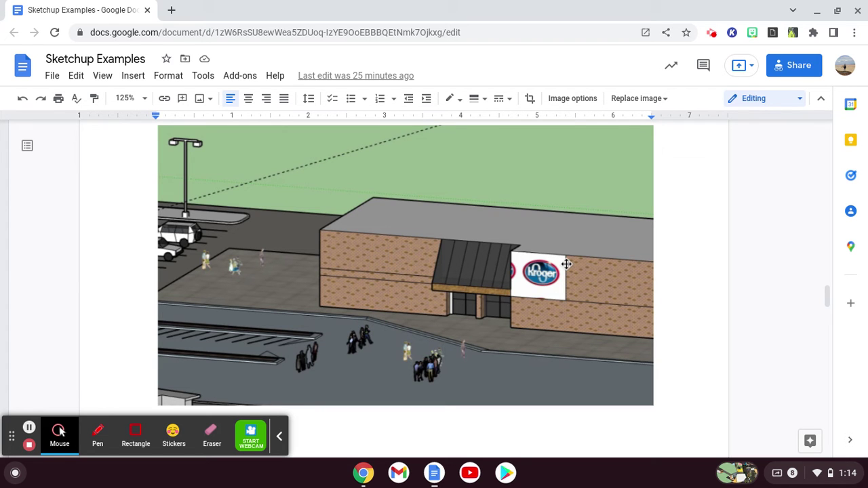
scroll(579, 294, "down", 5)
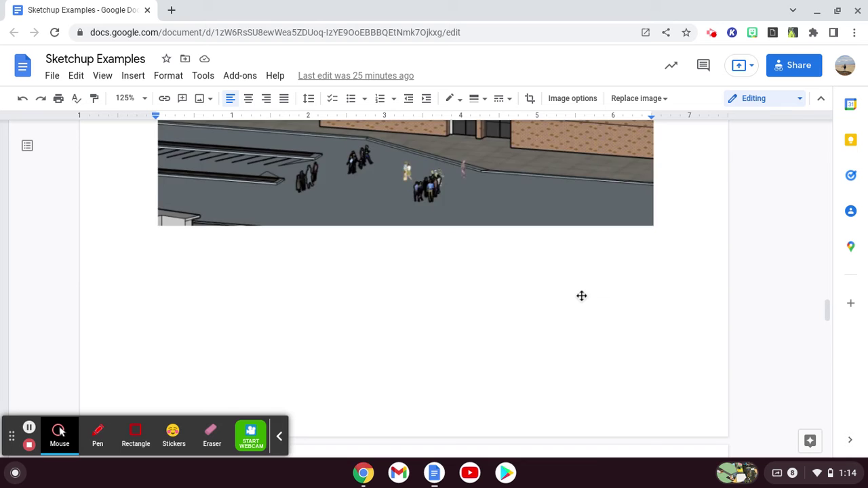
scroll(581, 297, "down", 2)
scroll(380, 260, "up", 1)
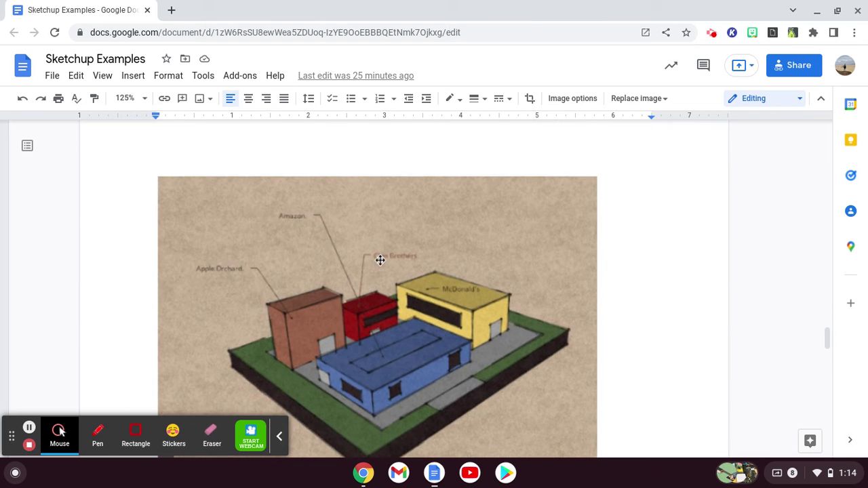
scroll(417, 362, "down", 5)
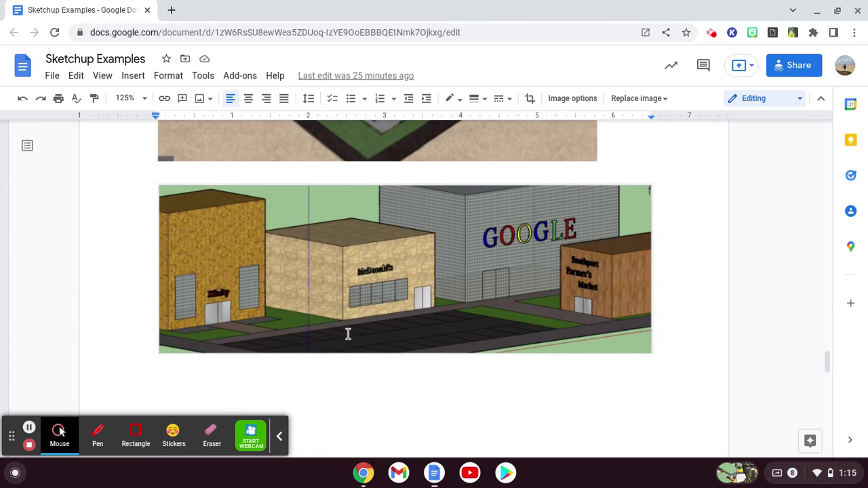
scroll(434, 304, "up", 8)
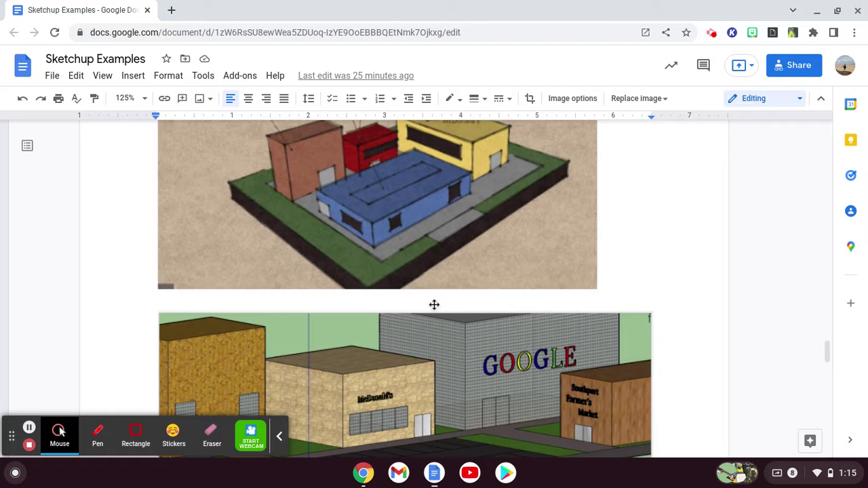
scroll(435, 305, "up", 15)
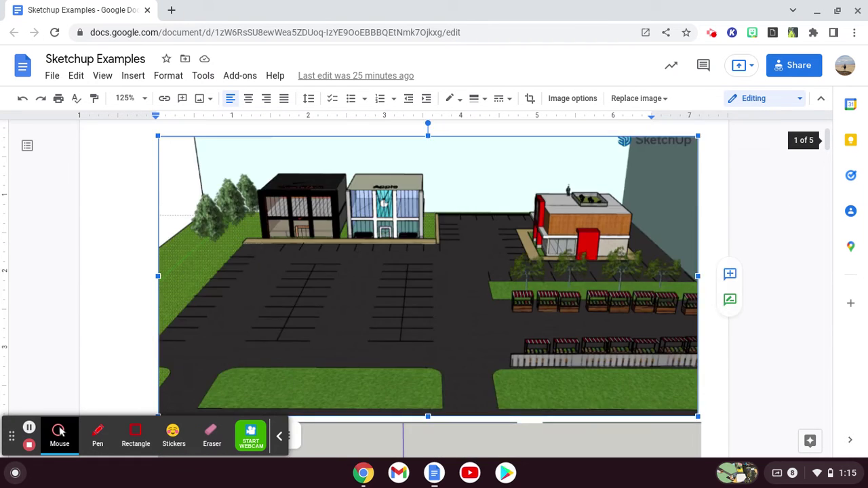
- Load sketchup.com in a new Chrome tab
left_click(170, 10)
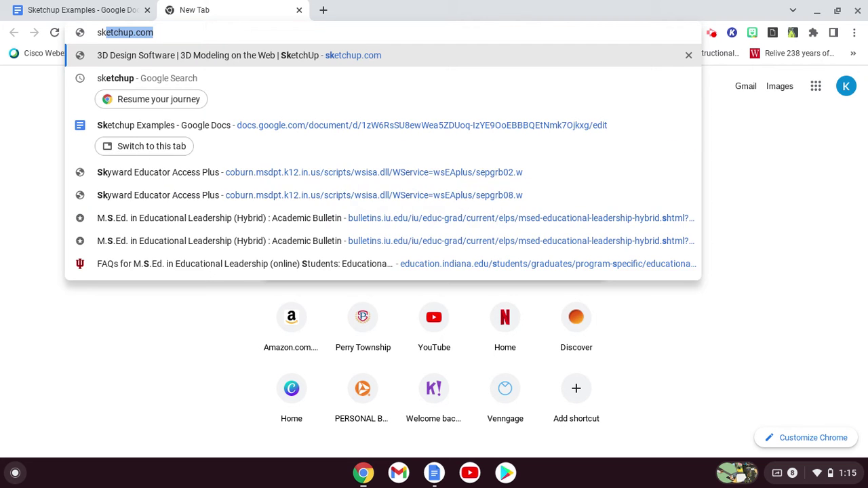
type("etchup.co")
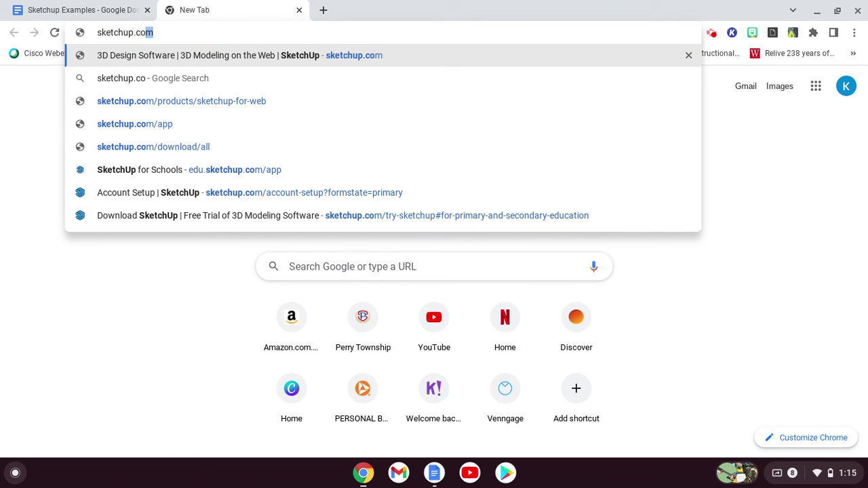
type("m")
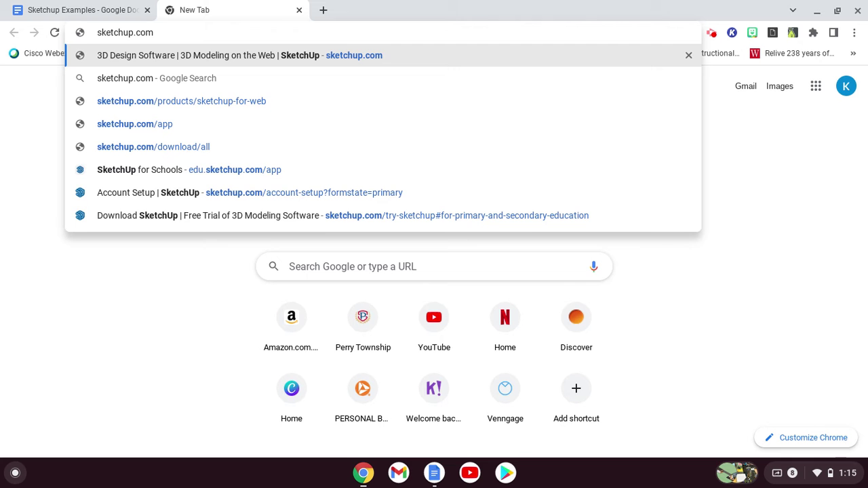
key("Return")
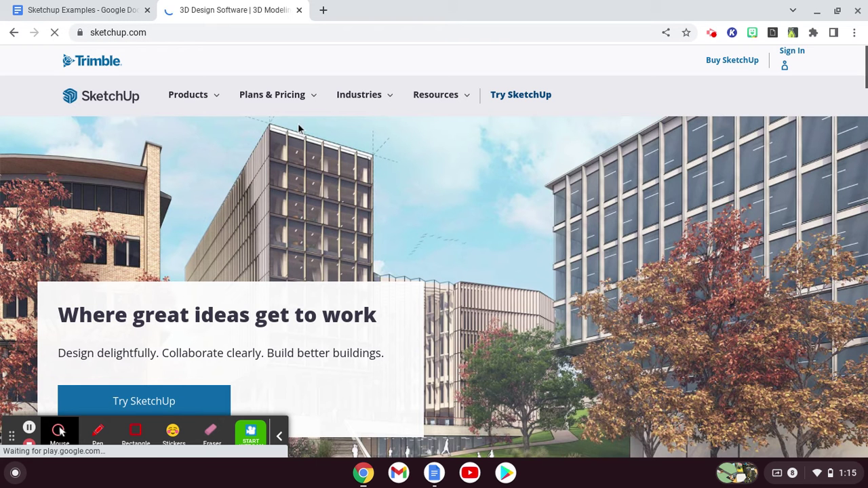
- Go to the Try SketchUp page and expand the primary and secondary school options
scroll(166, 249, "down", 3)
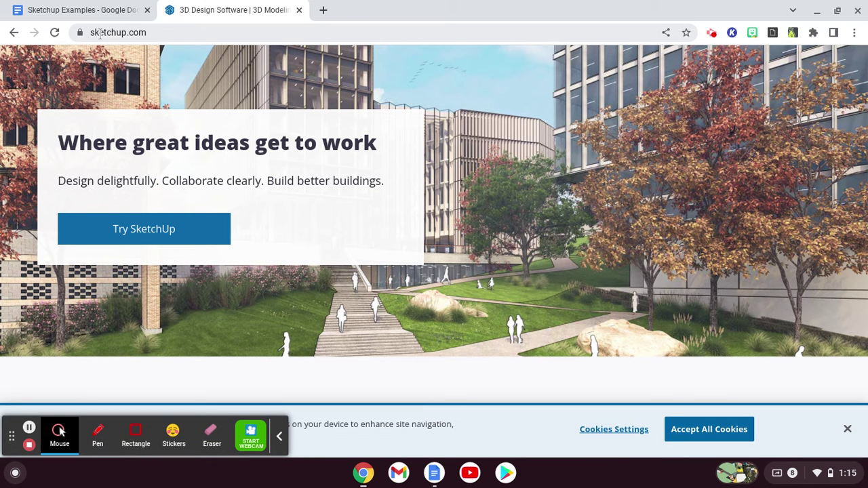
left_click(159, 225)
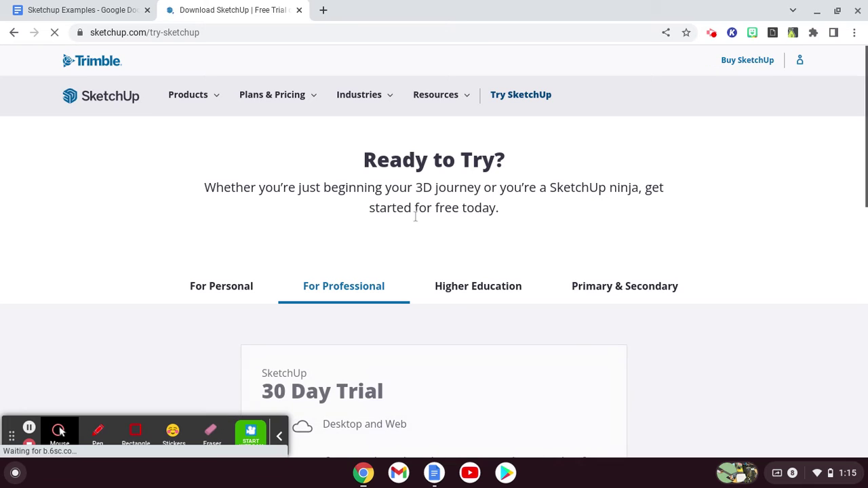
left_click(605, 290)
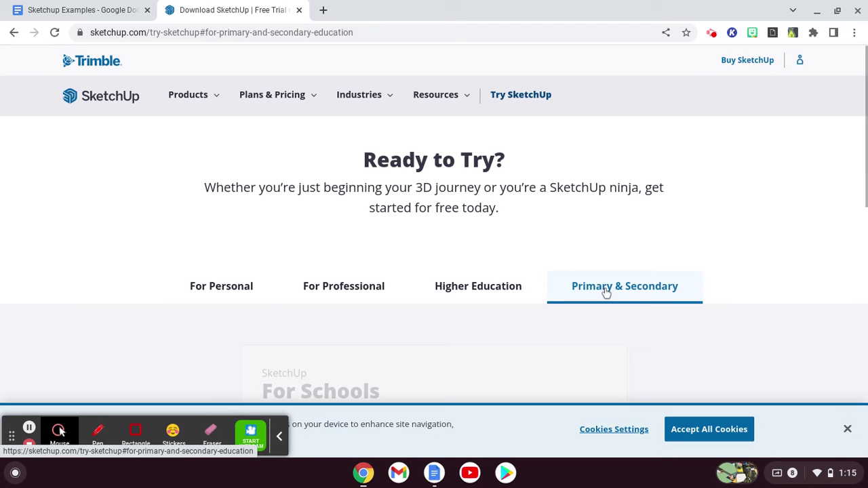
scroll(504, 225, "down", 5)
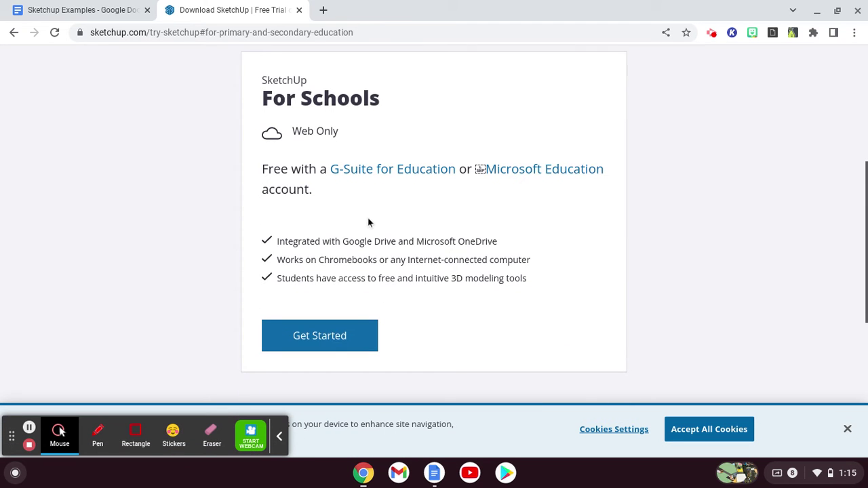
scroll(368, 218, "down", 2)
- Sign up for SketchUp for Schools as a student and launch the web app
left_click(355, 258)
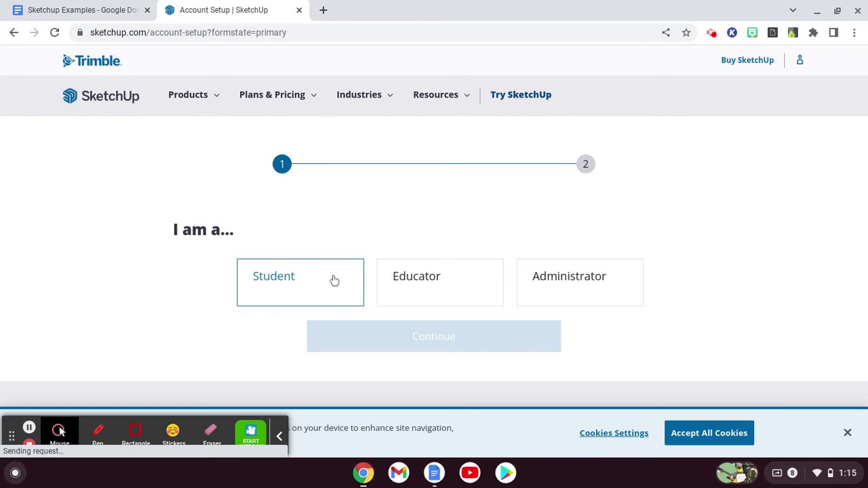
left_click(333, 281)
left_click(392, 346)
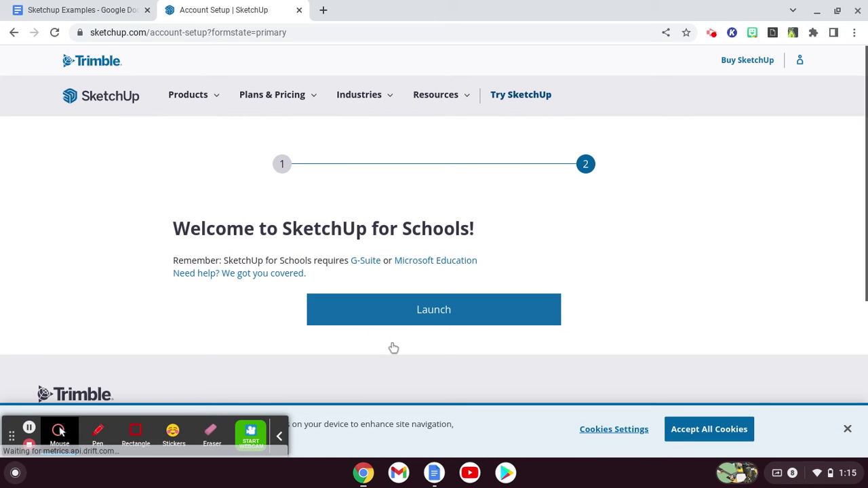
left_click(421, 310)
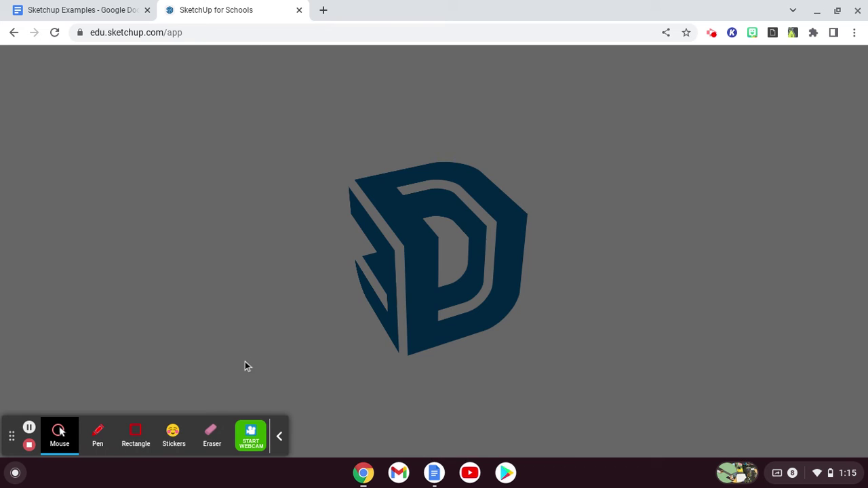
- Open Building Blocks Project Pt. 4 from Recent Files on the Home screen
left_click(280, 438)
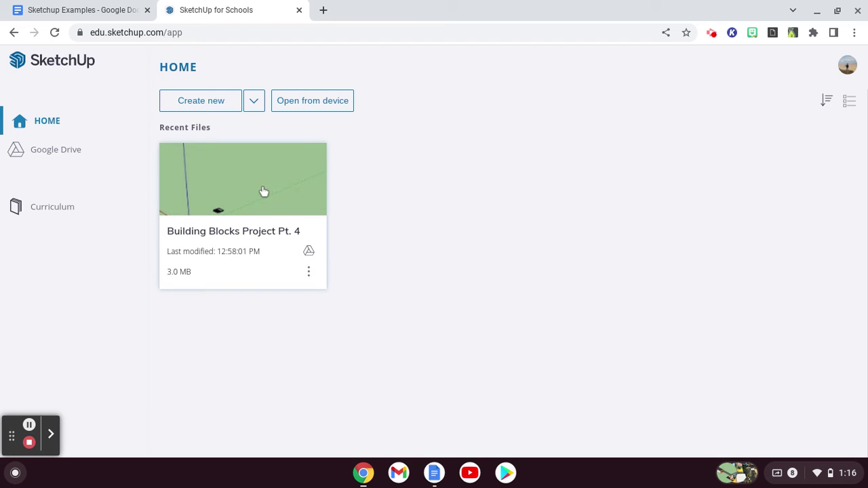
left_click(248, 232)
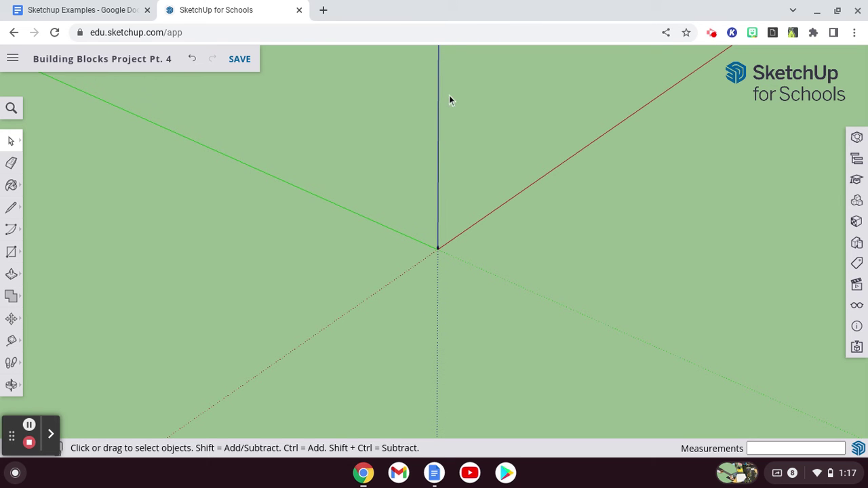
- Re-angle the view around the axes and activate the Rectangle tool with its shape flyout
middle_click_drag(408, 251, 429, 245)
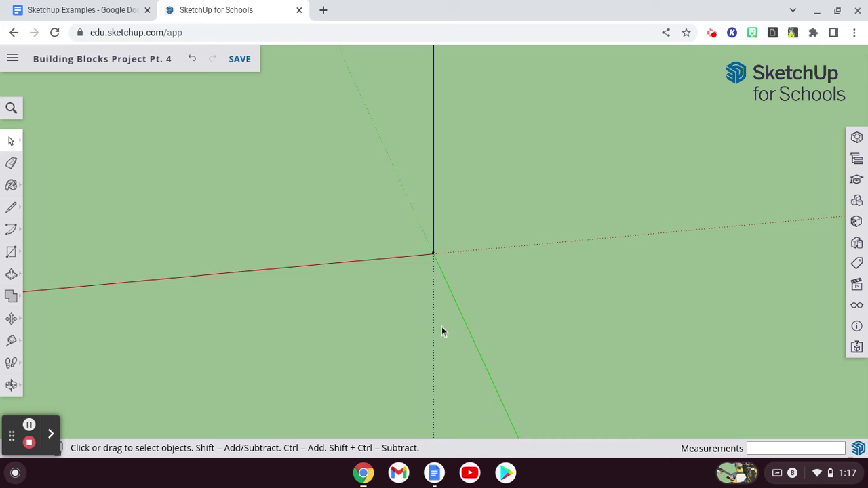
middle_click_drag(467, 251, 468, 251)
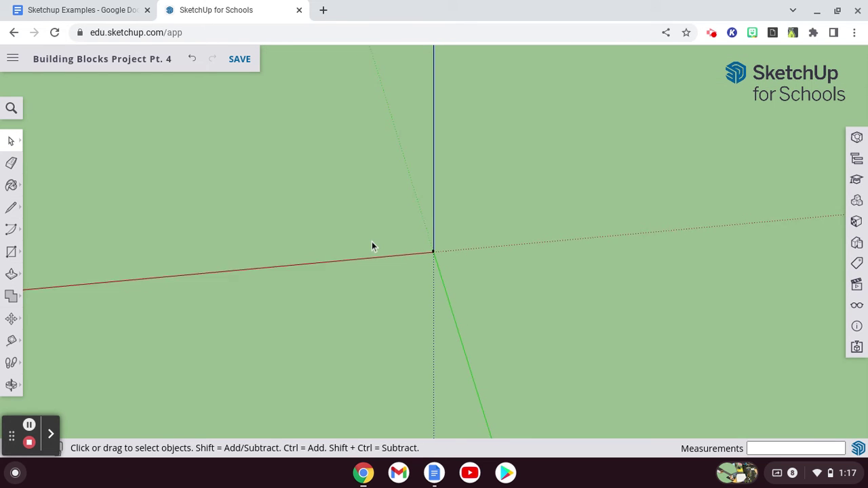
middle_click_drag(372, 246, 372, 246)
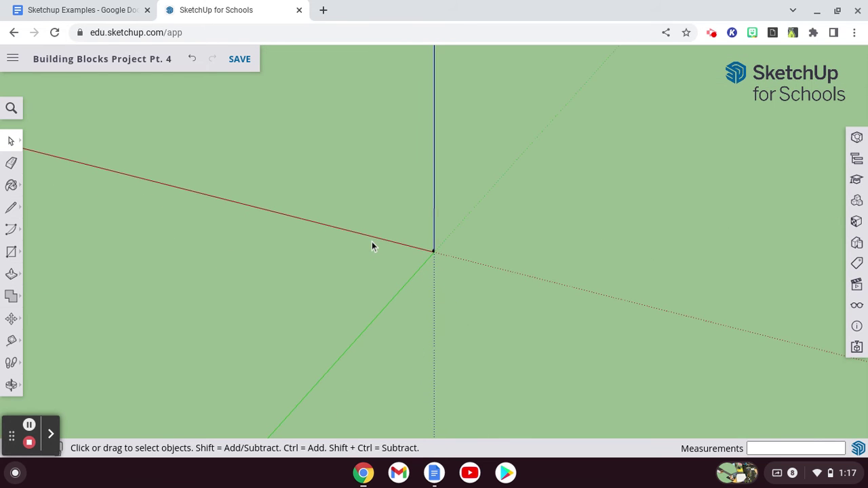
left_click(17, 252)
left_click(17, 253)
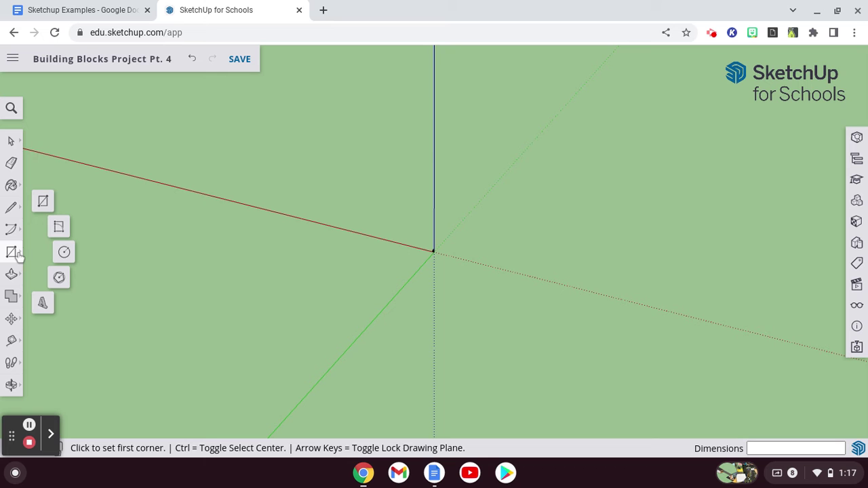
- Draw a roughly 638' by 1121' ground rectangle starting at the origin
left_click(43, 202)
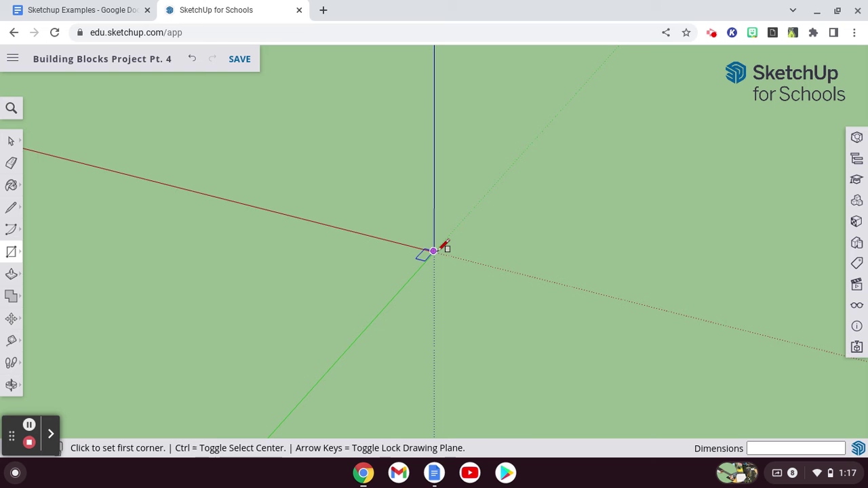
left_click_drag(434, 251, 842, 95)
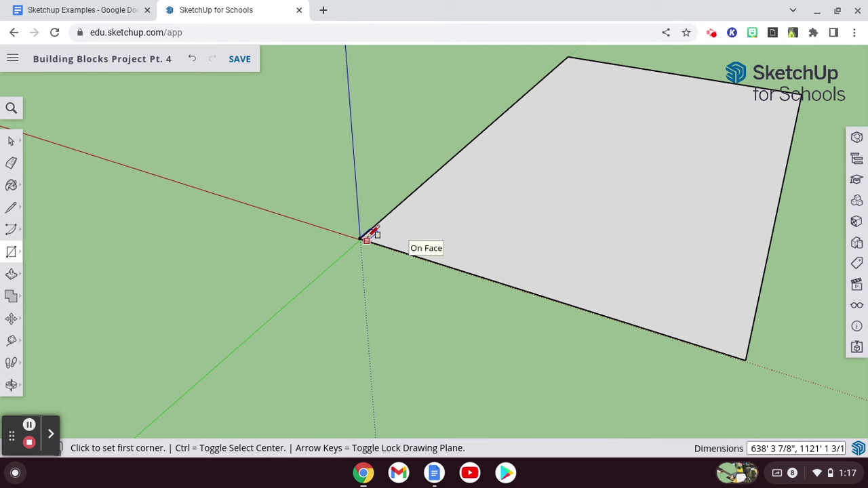
- Draw three footprint rectangles: from the origin corner, the upper edge and the right edge midpoint
left_click_drag(361, 237, 553, 186)
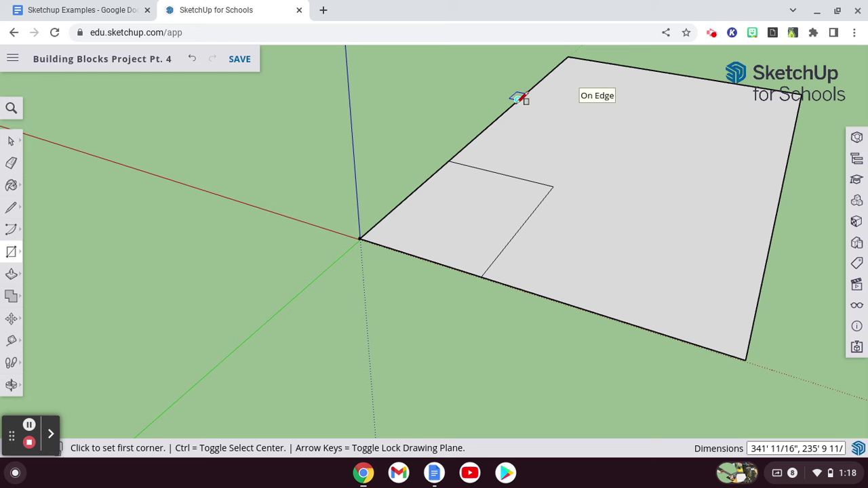
left_click_drag(519, 100, 680, 73)
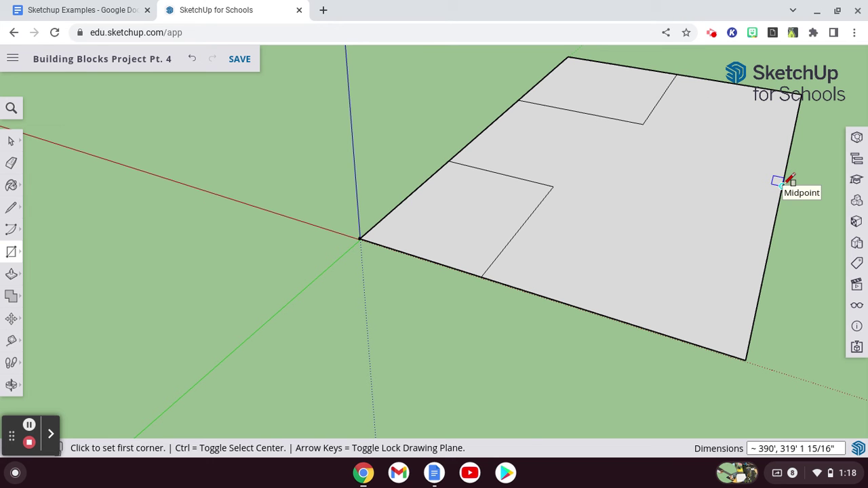
left_click_drag(782, 186, 706, 79)
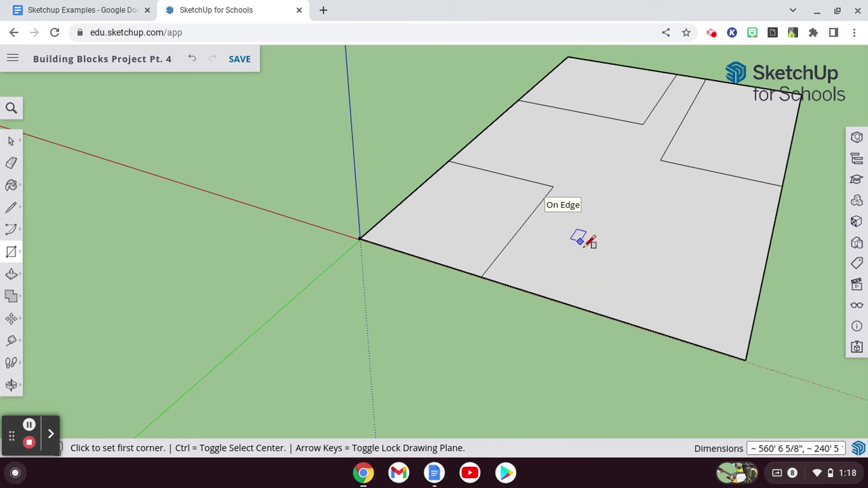
- Draw a hexagon of about 135' radius inside the slab, replacing an overhanging first attempt
left_click(19, 254)
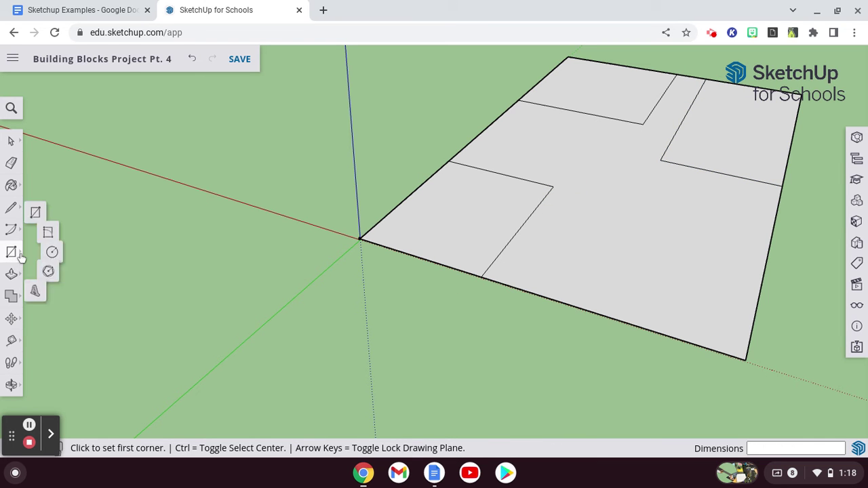
left_click(59, 278)
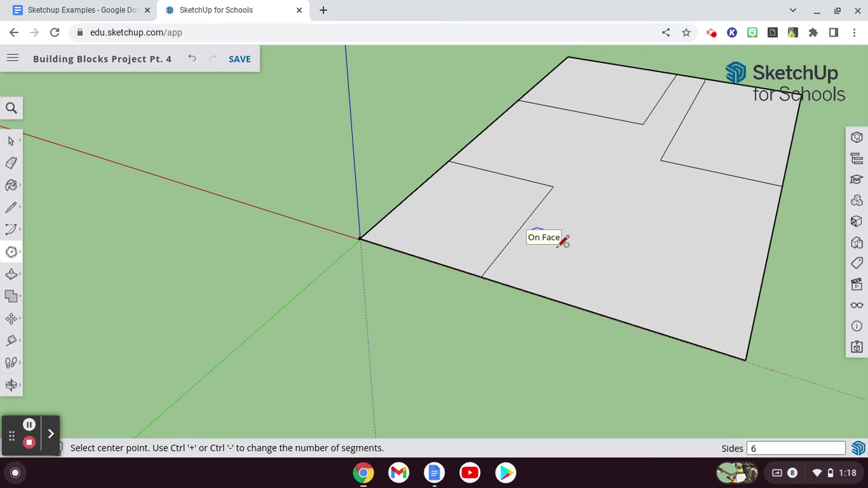
left_click(607, 299)
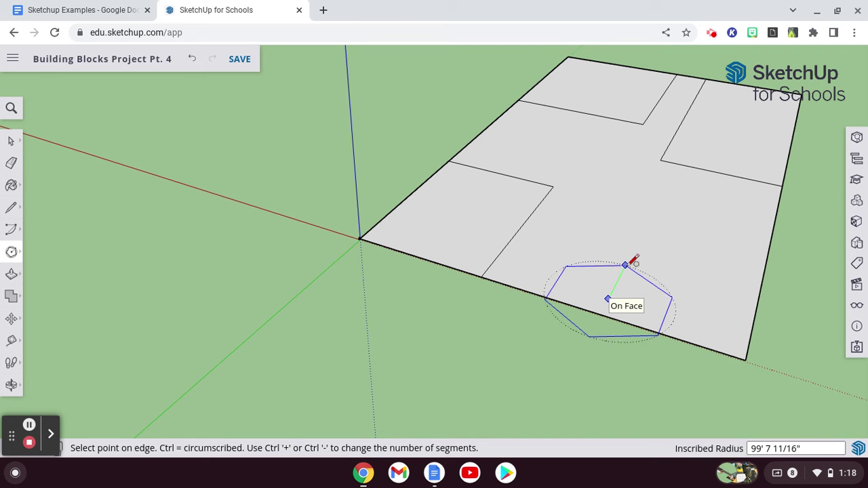
left_click(631, 256)
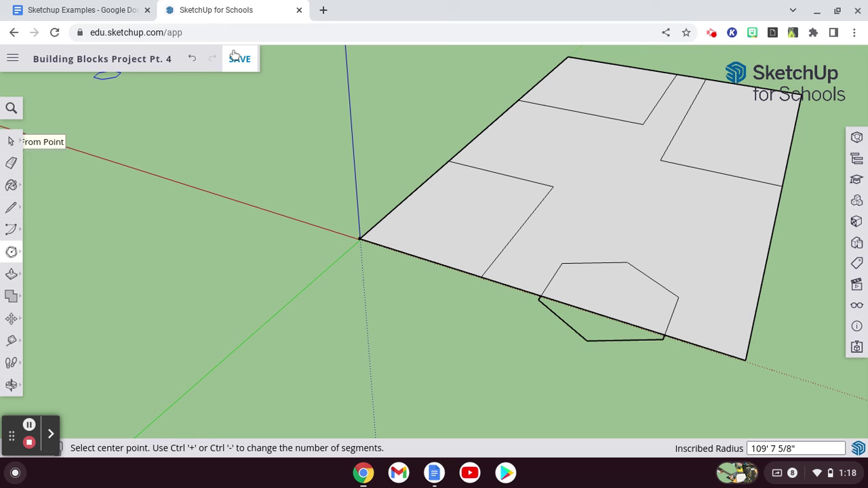
left_click(194, 60)
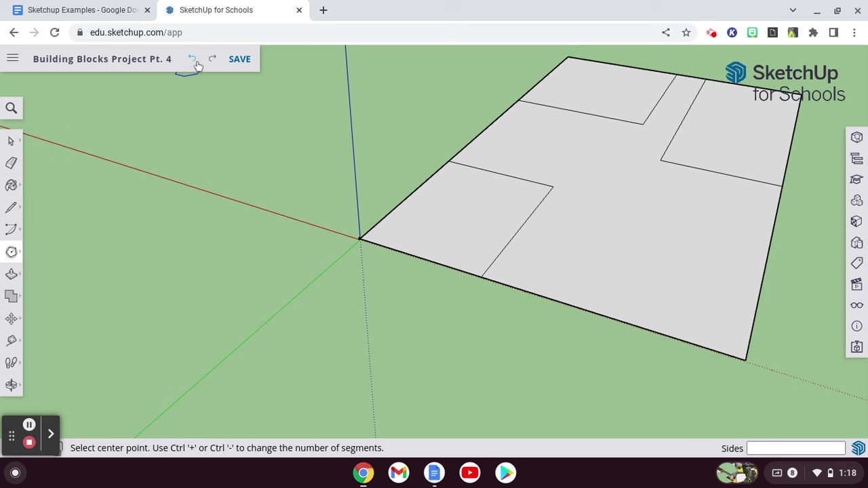
left_click(650, 245)
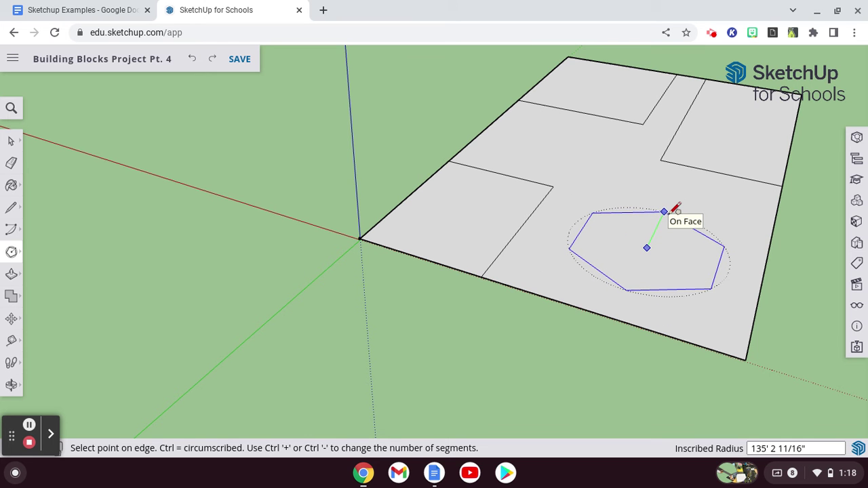
left_click(675, 208)
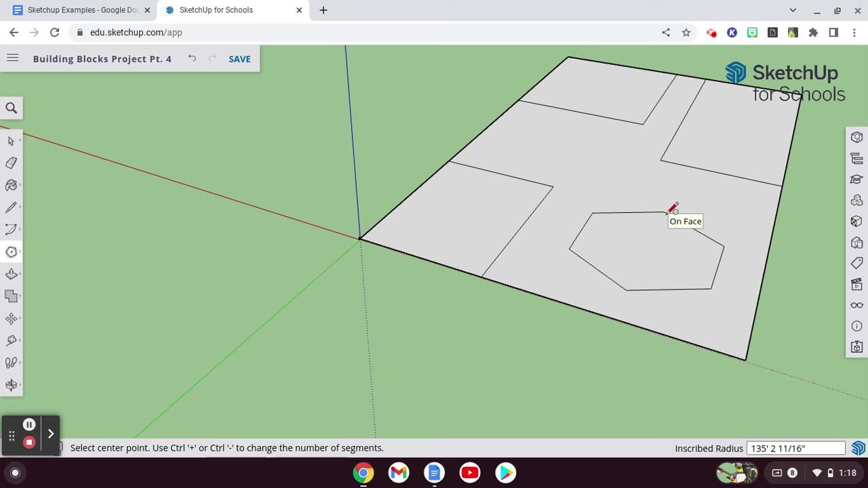
left_click(11, 143)
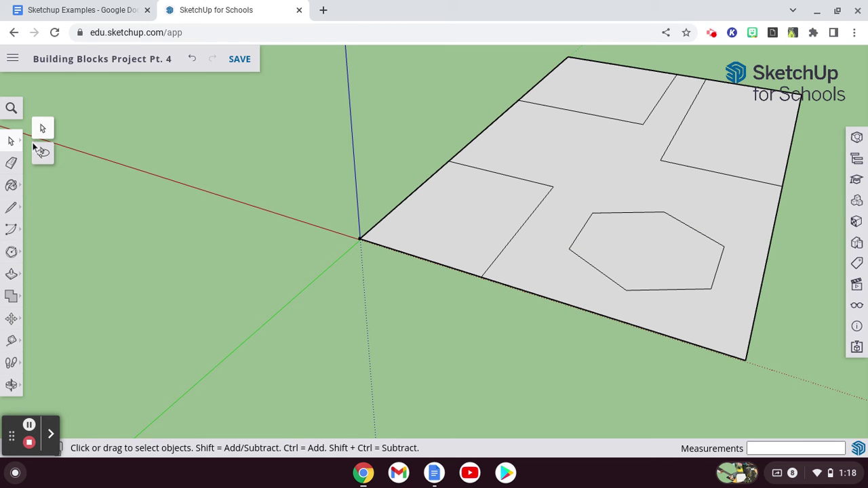
- With Push/Pull, raise the left slab rectangle into a box 279' 2" high
left_click(13, 275)
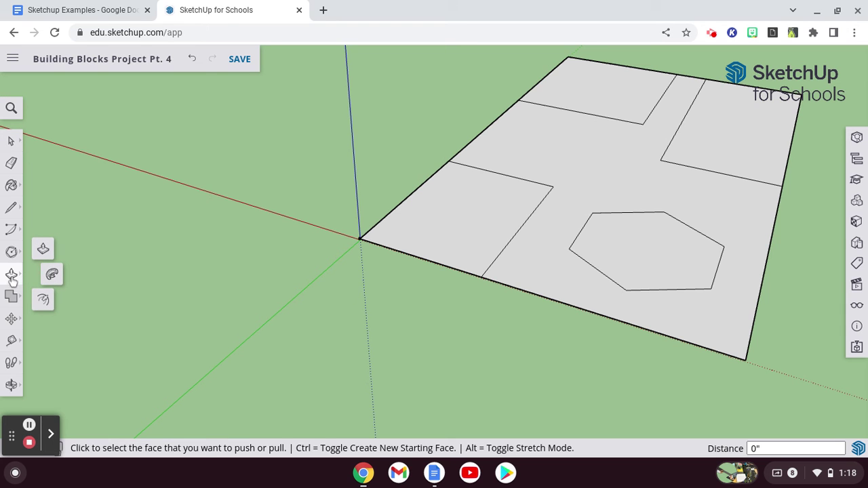
left_click(42, 250)
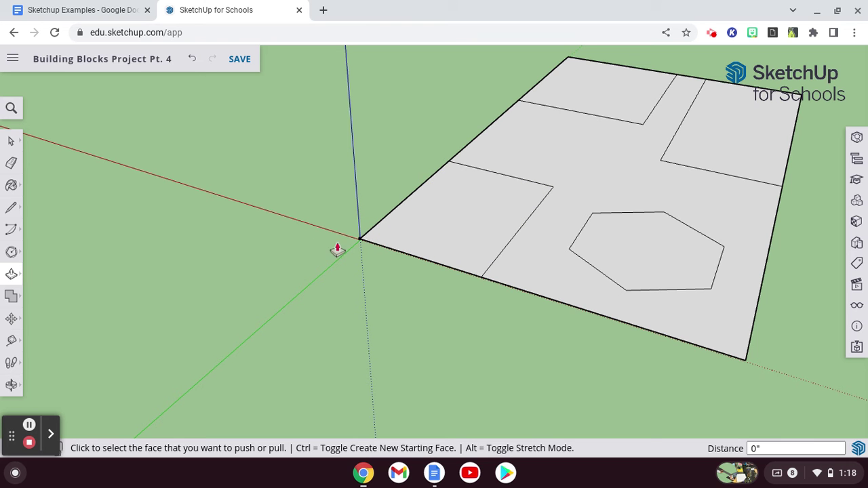
left_click(480, 208)
left_click_drag(479, 207, 475, 60)
middle_click_drag(508, 131, 495, 204)
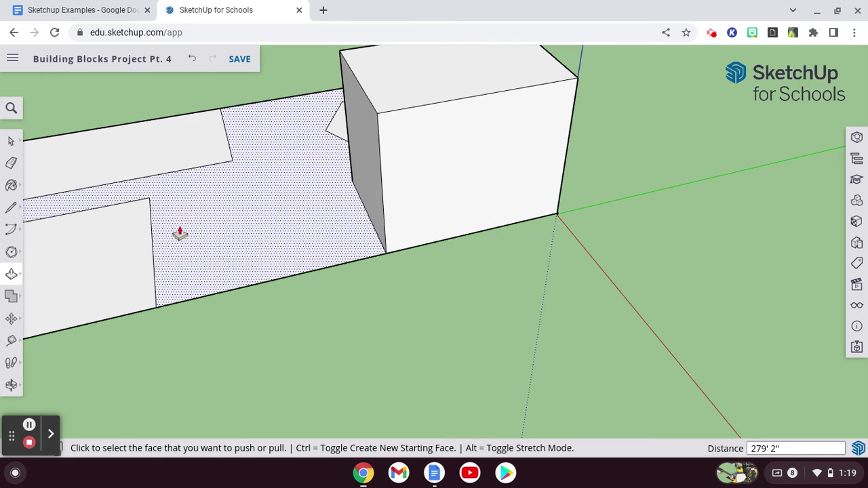
middle_click_drag(80, 279, 79, 278)
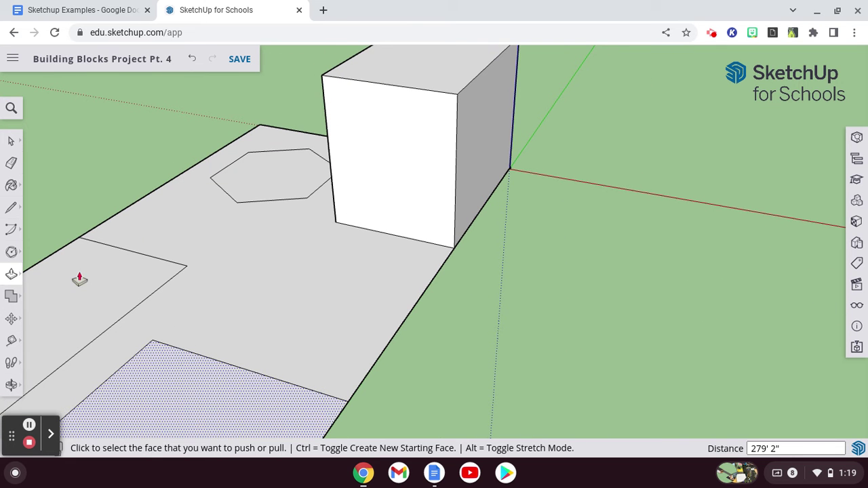
- Pull the hexagon face up into a prism of set height
left_click(255, 196)
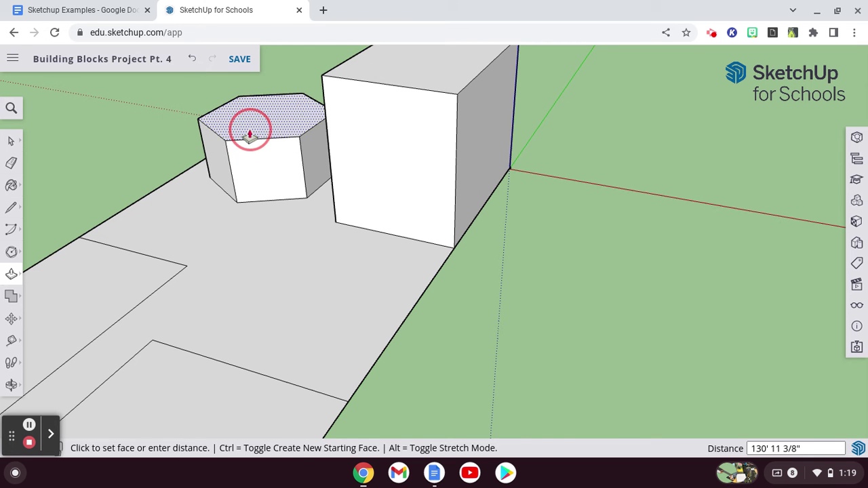
left_click(252, 136)
middle_click_drag(171, 353, 170, 352)
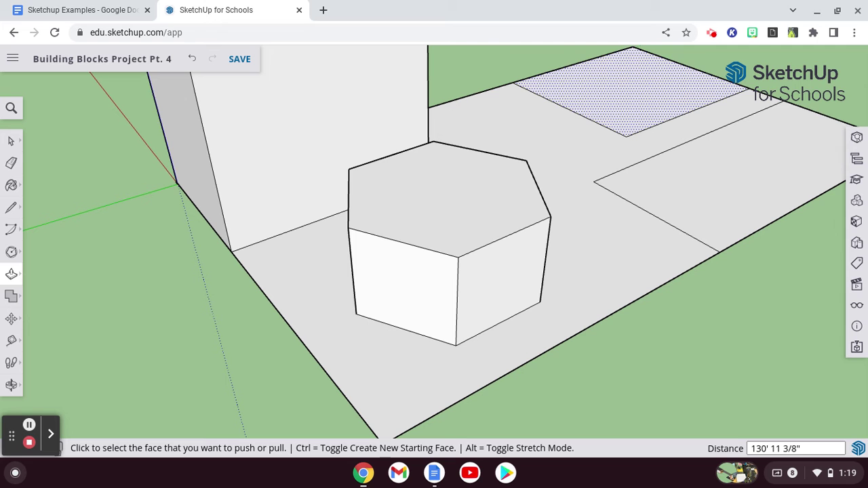
- Extrude the dotted rectangle into a low box and the right rectangle into a tall box
left_click(608, 80)
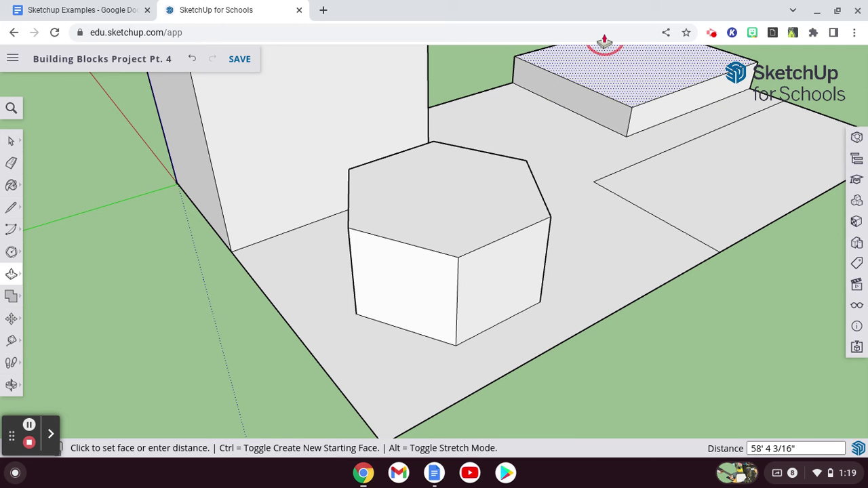
left_click(604, 36)
middle_click_drag(620, 126, 622, 128)
left_click_drag(669, 168, 684, 58)
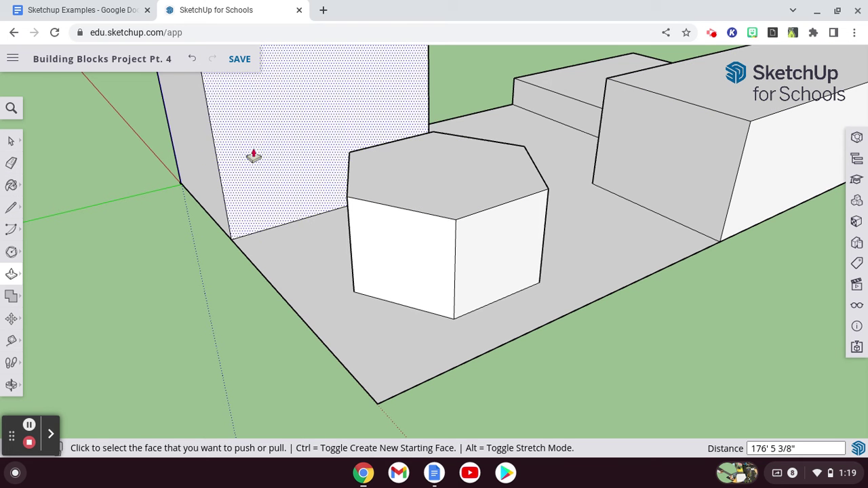
scroll(423, 250, "down", 10)
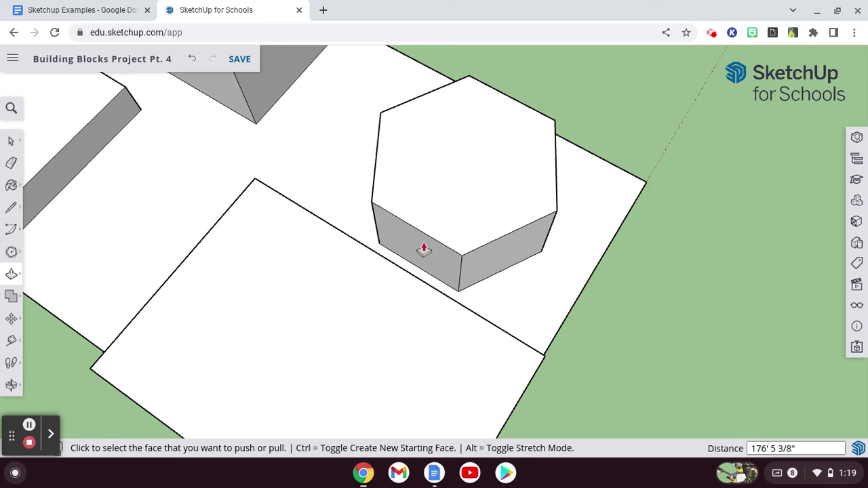
scroll(393, 305, "down", 8)
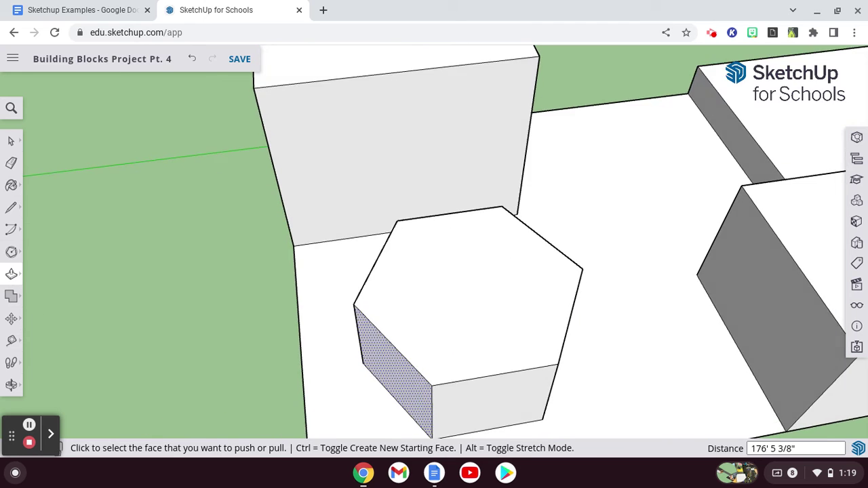
scroll(394, 305, "down", 10)
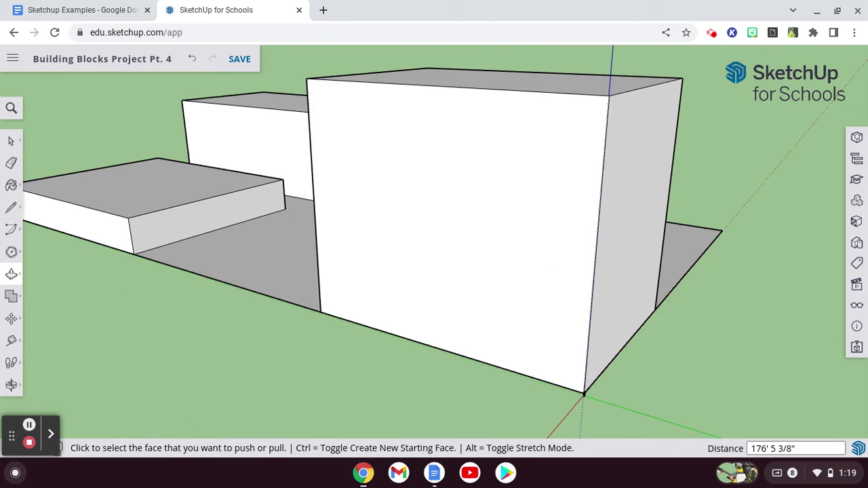
middle_click_drag(271, 244, 111, 229)
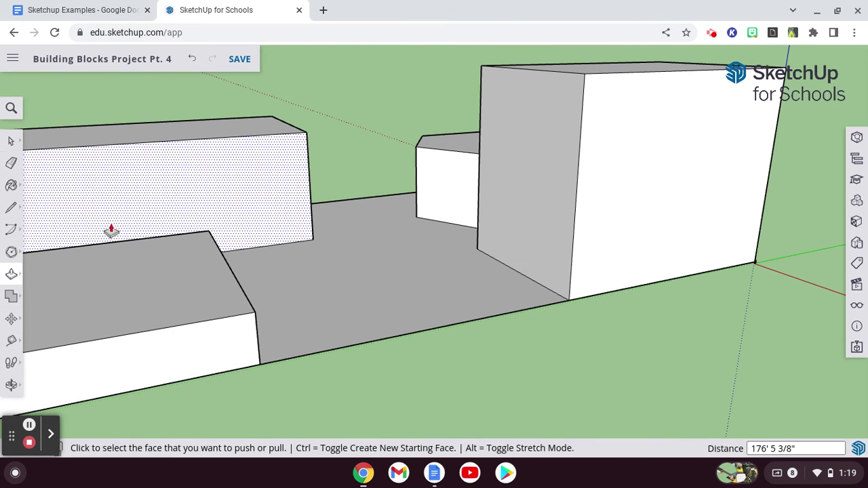
left_click(11, 141)
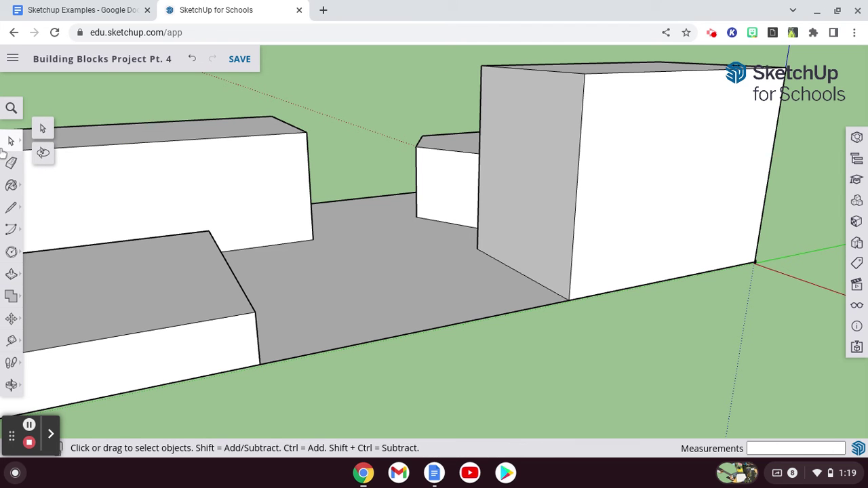
left_click(11, 385)
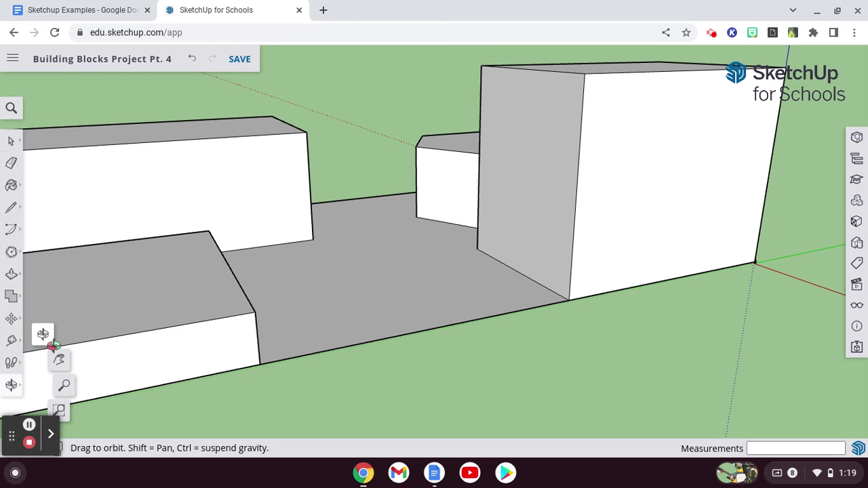
left_click(59, 361)
left_click_drag(285, 362, 303, 369)
scroll(248, 297, "up", 10)
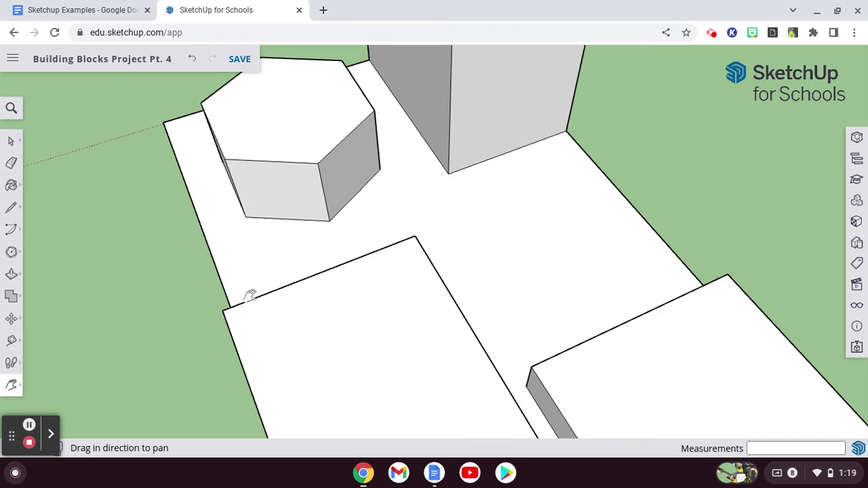
scroll(250, 297, "up", 2)
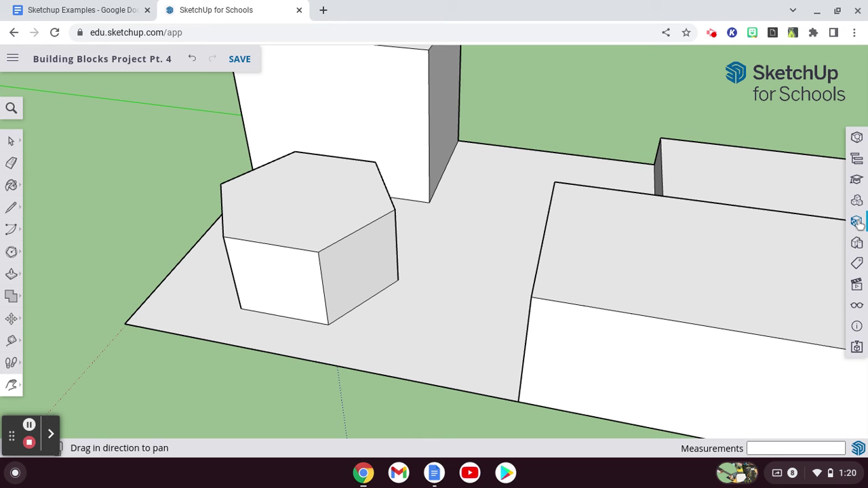
- Pick the Brick Rough Dark material from the Materials library
left_click(857, 226)
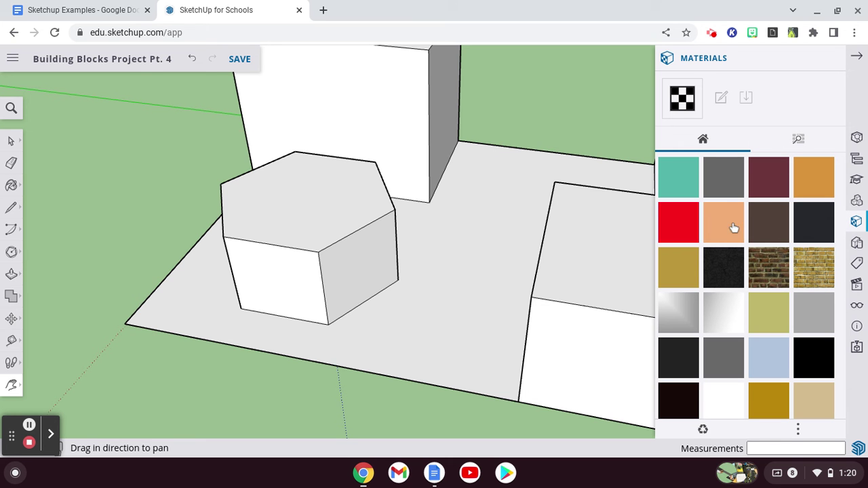
scroll(791, 311, "down", 10)
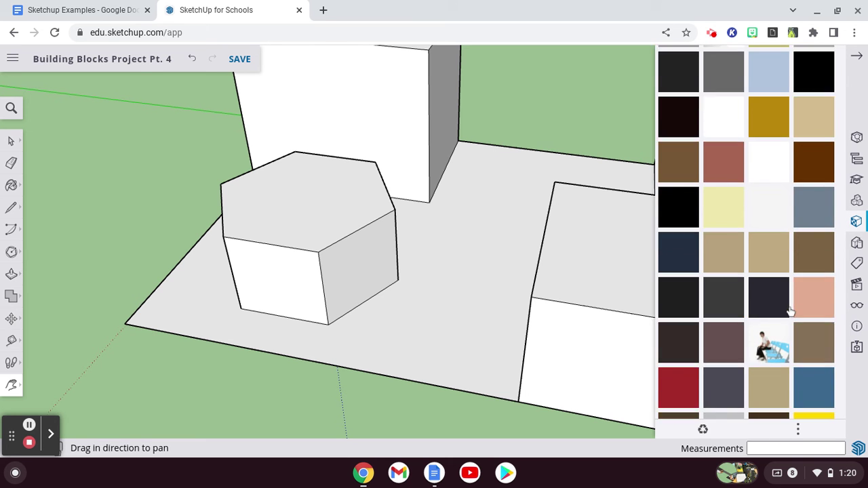
scroll(790, 311, "down", 10)
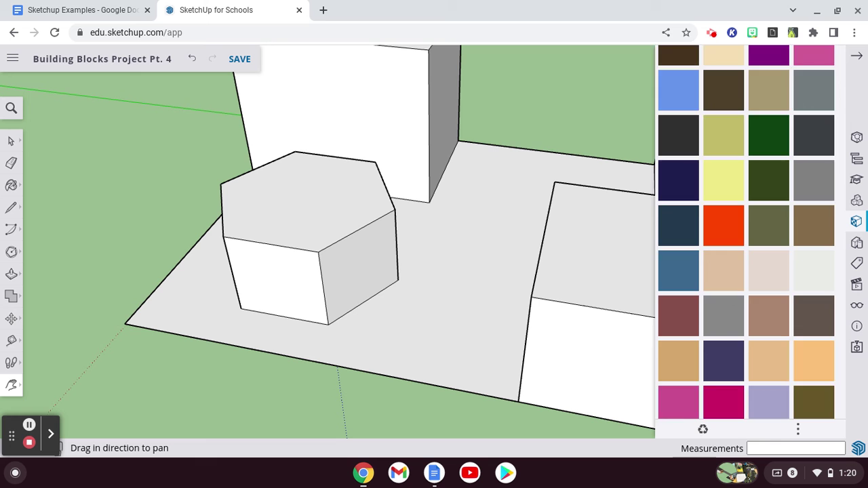
scroll(790, 312, "up", 12)
scroll(746, 232, "up", 5)
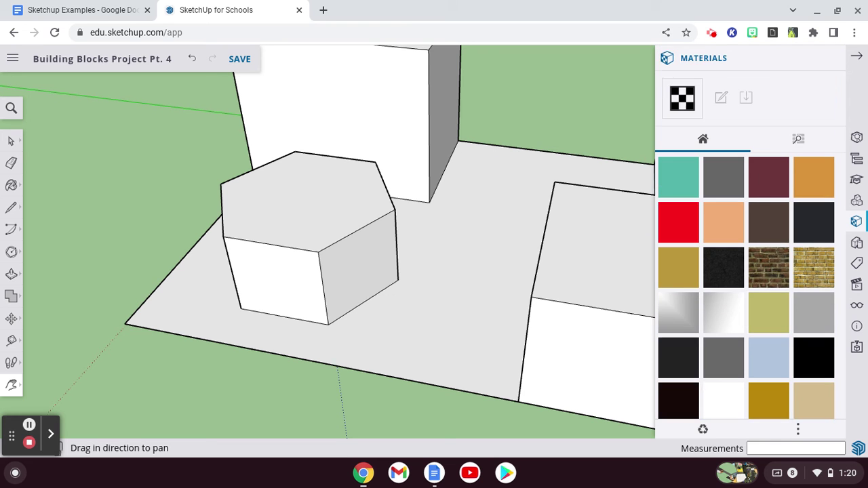
scroll(746, 232, "down", 1)
left_click(778, 211)
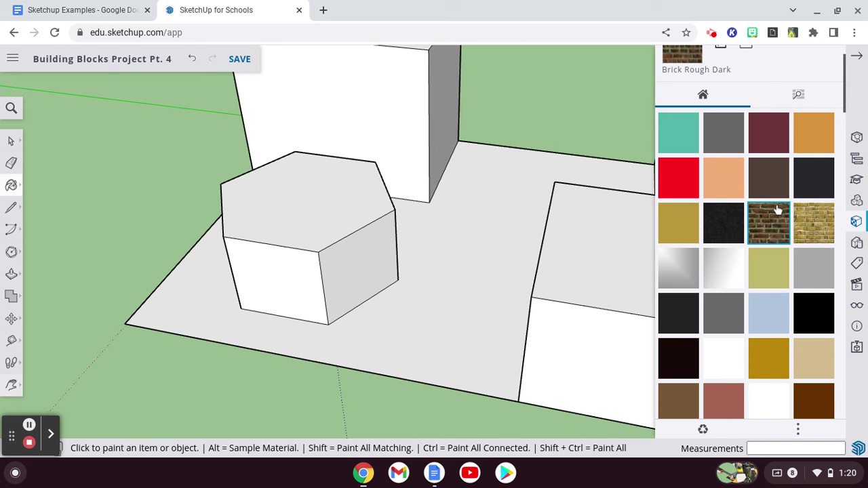
- Paint the tall box's front, side, top, front-left and right faces with Brick Rough Dark
left_click(360, 121)
left_click(458, 110)
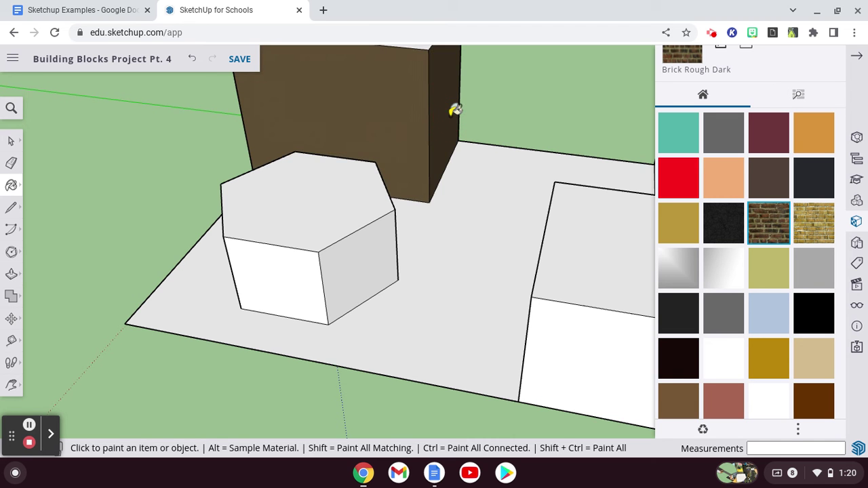
key("F2")
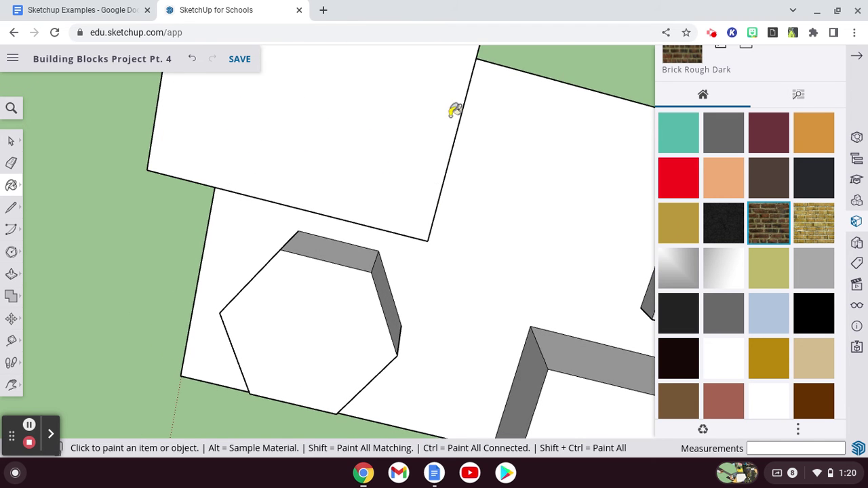
left_click(296, 113)
key("F8")
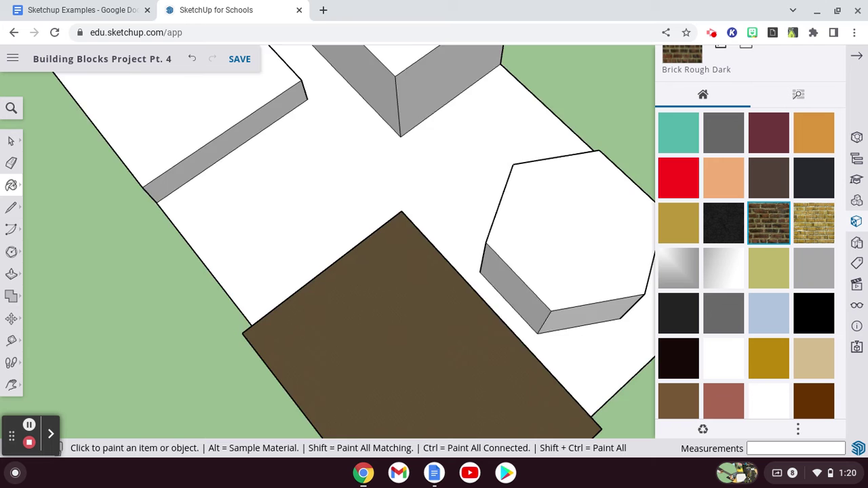
middle_click_drag(300, 112, 360, 136)
left_click(360, 136)
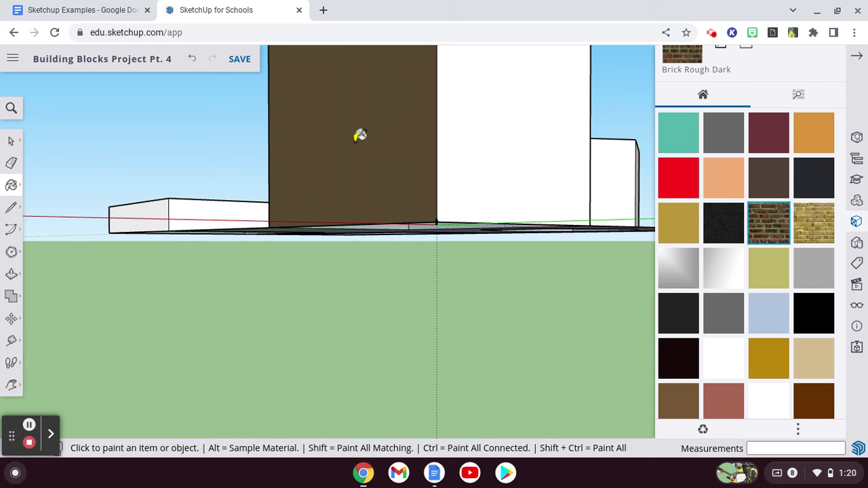
left_click(496, 135)
key("F8")
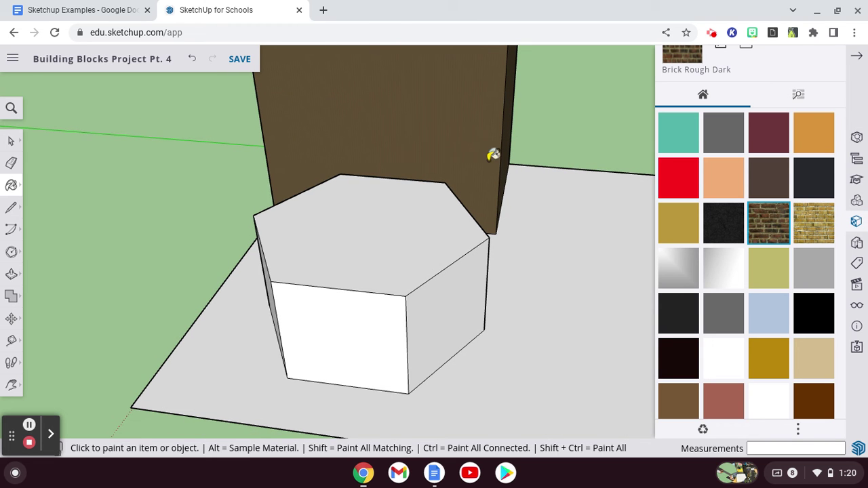
- Select the black Blacktop New swatch from the Asphalt and Concrete category
scroll(841, 282, "down", 4)
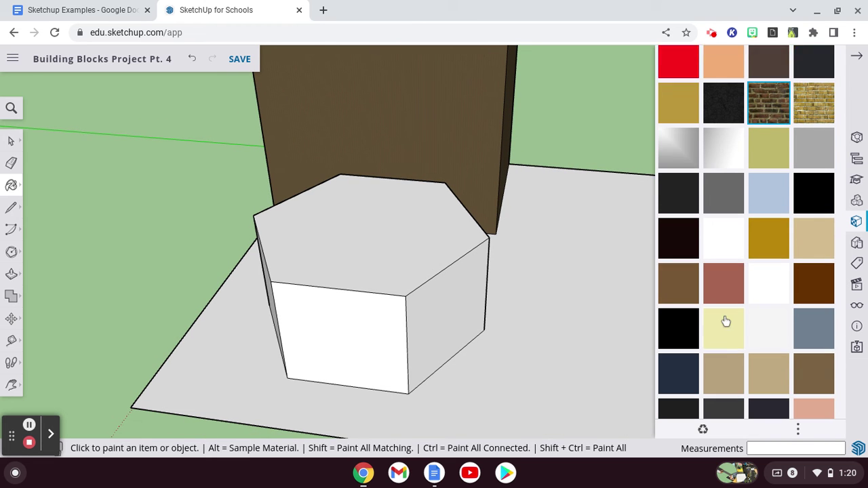
scroll(692, 163, "up", 4)
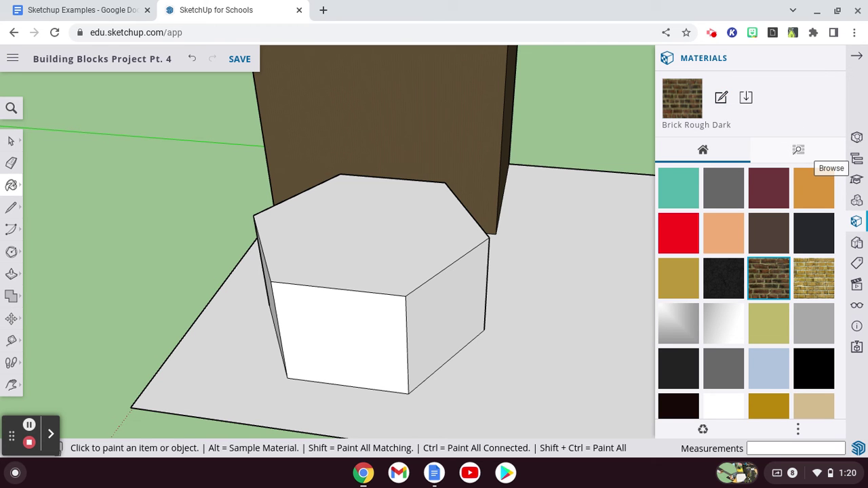
left_click(801, 151)
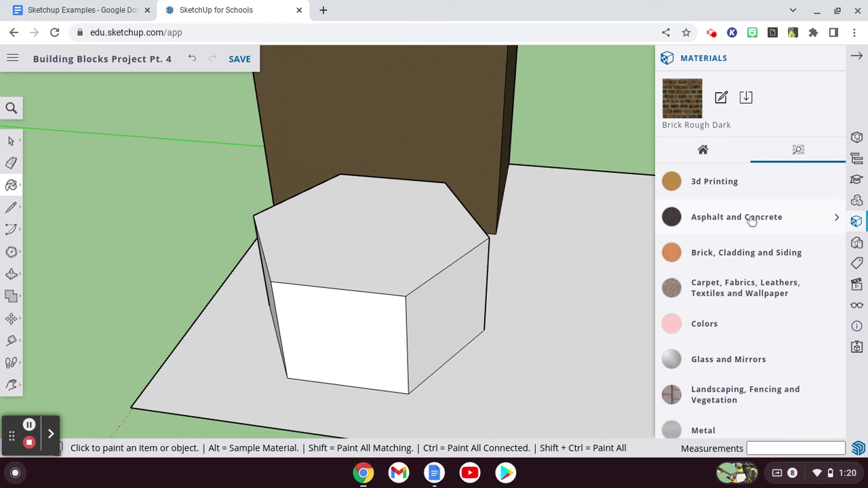
left_click(752, 221)
scroll(762, 367, "down", 3)
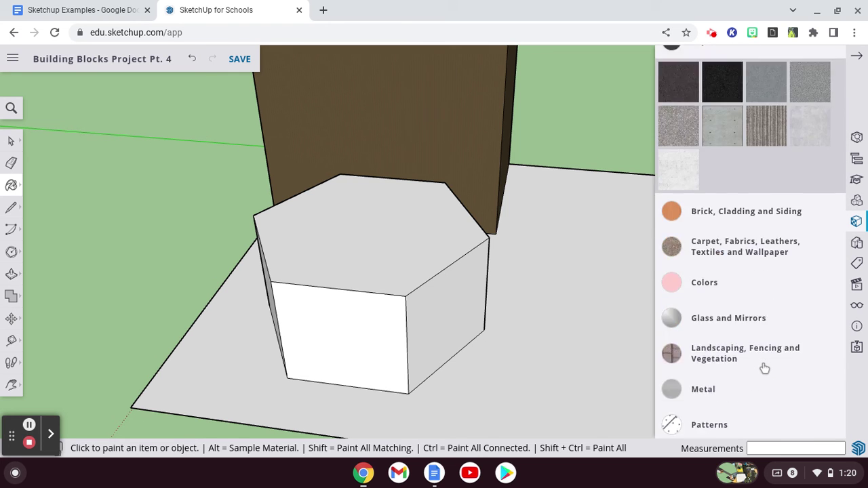
scroll(765, 368, "down", 4)
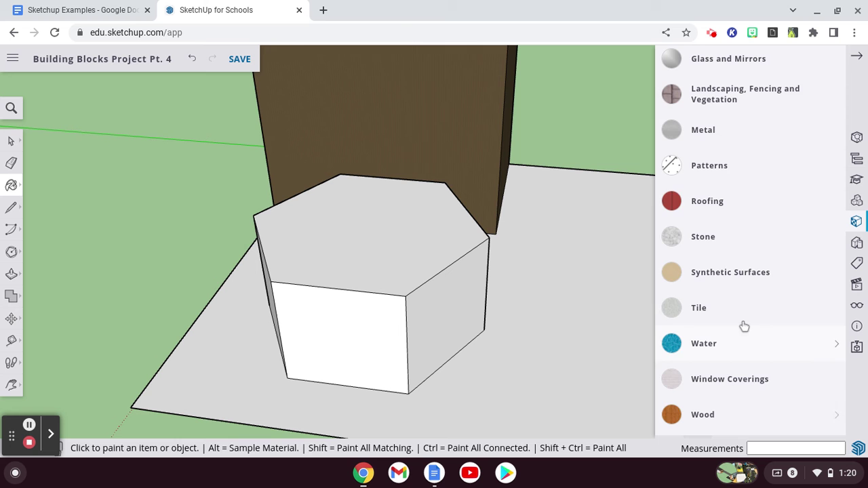
scroll(718, 238, "up", 3)
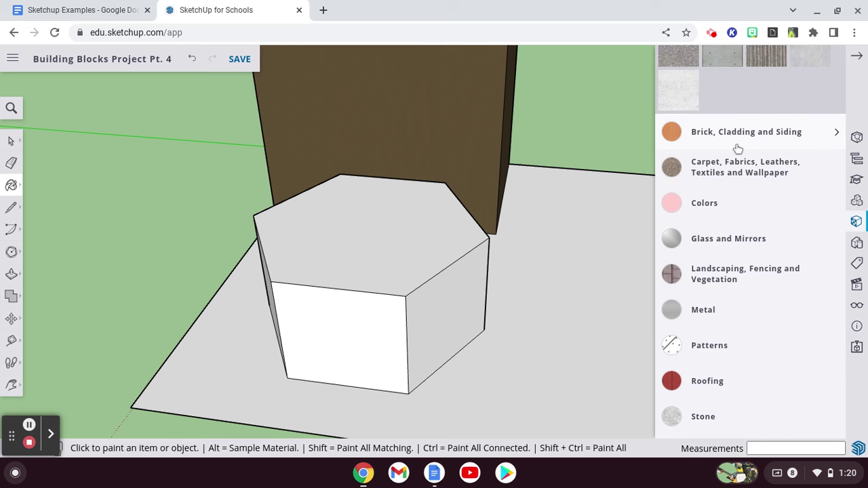
scroll(738, 149, "up", 4)
left_click(731, 225)
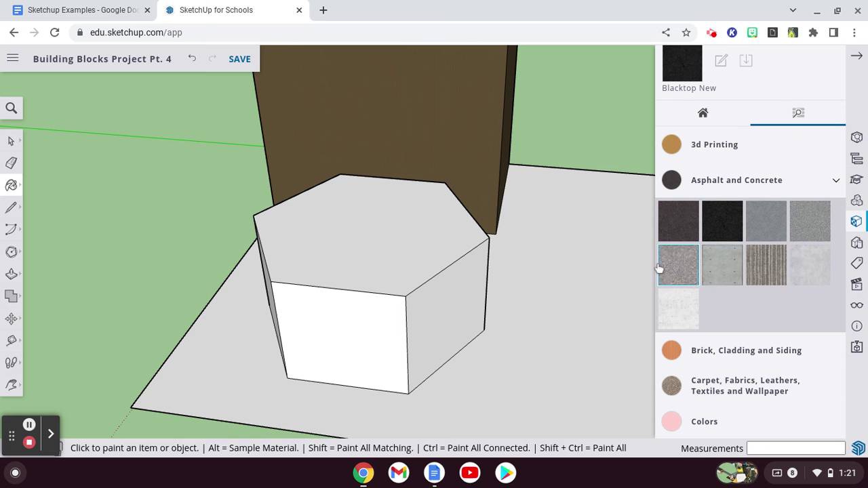
- Paint the ground slab with Blacktop New and orbit around to inspect the black asphalt
left_click(594, 279)
middle_click_drag(595, 280, 556, 288)
middle_click_drag(226, 303, 227, 299)
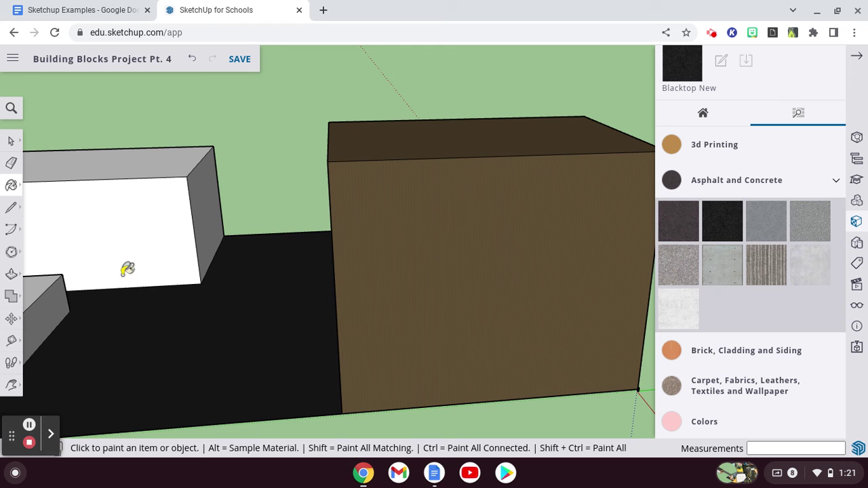
middle_click_drag(63, 306, 54, 305)
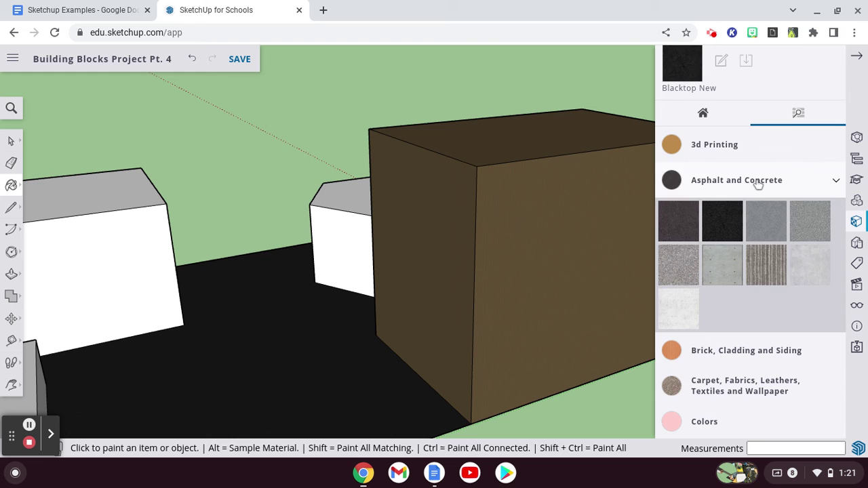
scroll(758, 186, "down", 5)
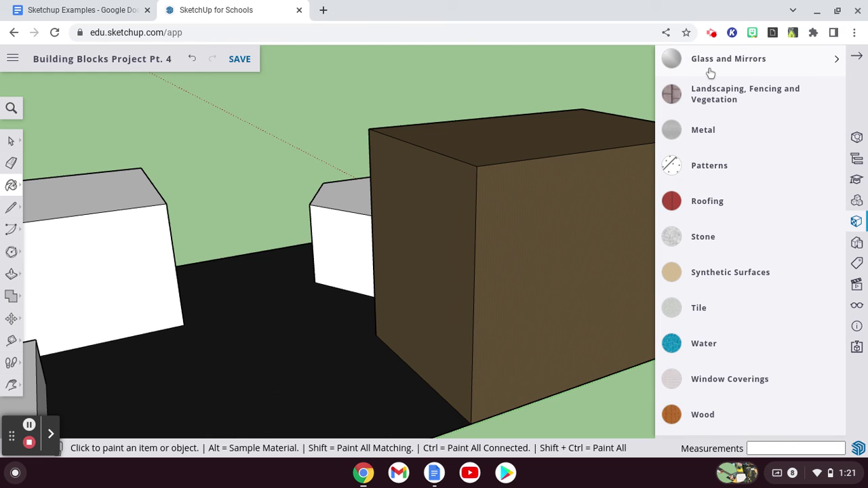
- Close the Materials panel and start the 3D Text tool from the Shapes flyout
left_click(857, 60)
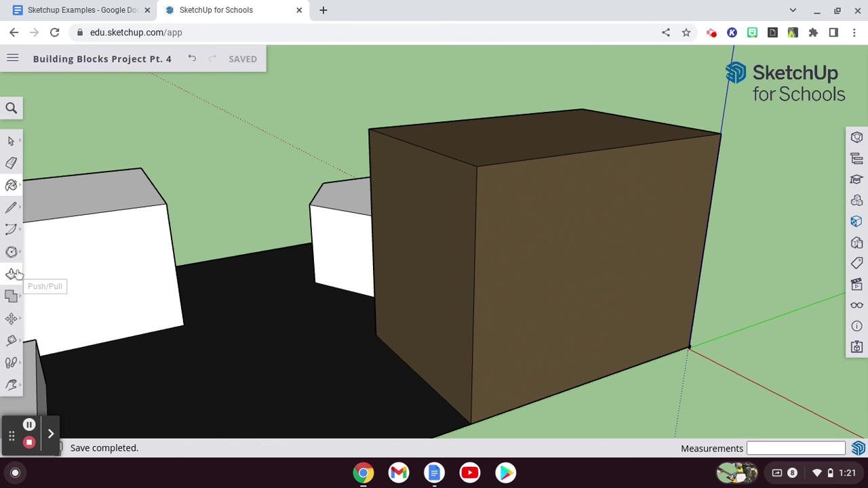
left_click(19, 252)
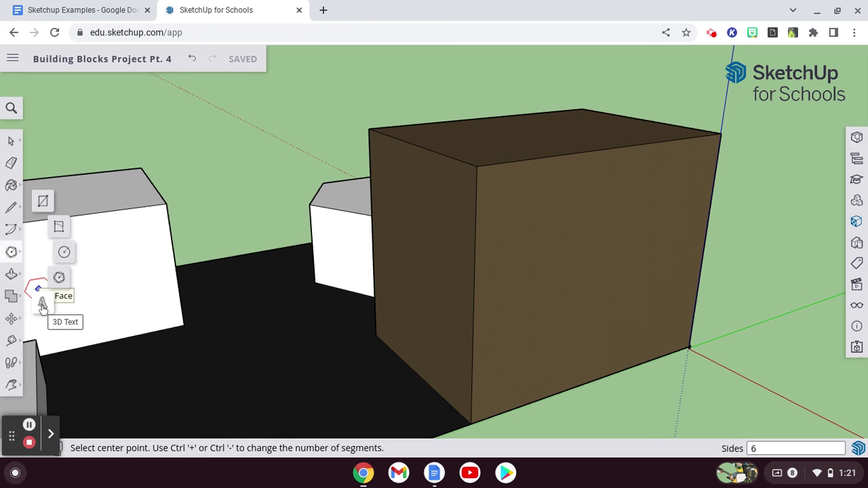
left_click(42, 303)
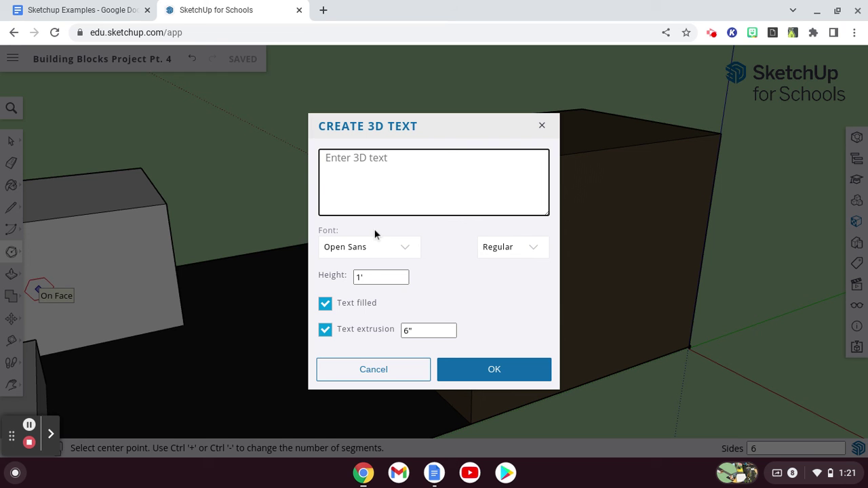
- Enter 3D text 'Sanders Kentucky Fried Chicken' with a 10' height and confirm
type("Sanders Kentucky Fried Chicken")
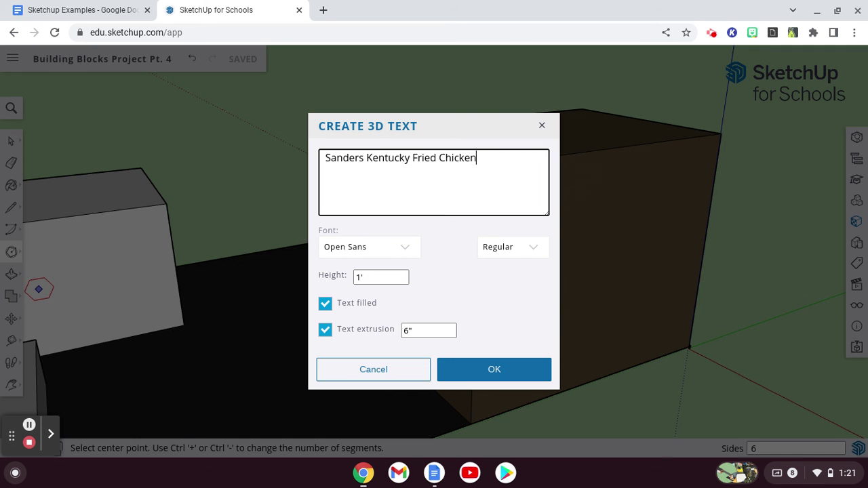
left_click(412, 330)
left_click(367, 277)
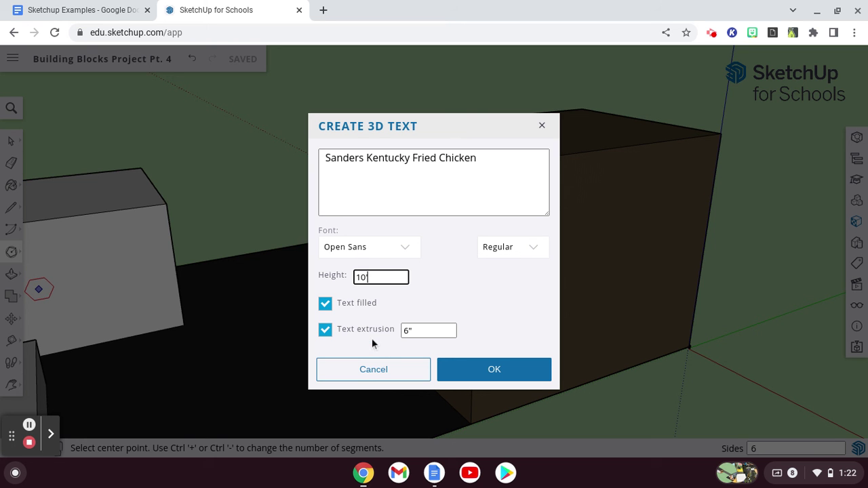
left_click(467, 371)
- Place the 3D text near the top of the brown building's wall and orbit to check it
middle_click_drag(241, 294, 301, 310)
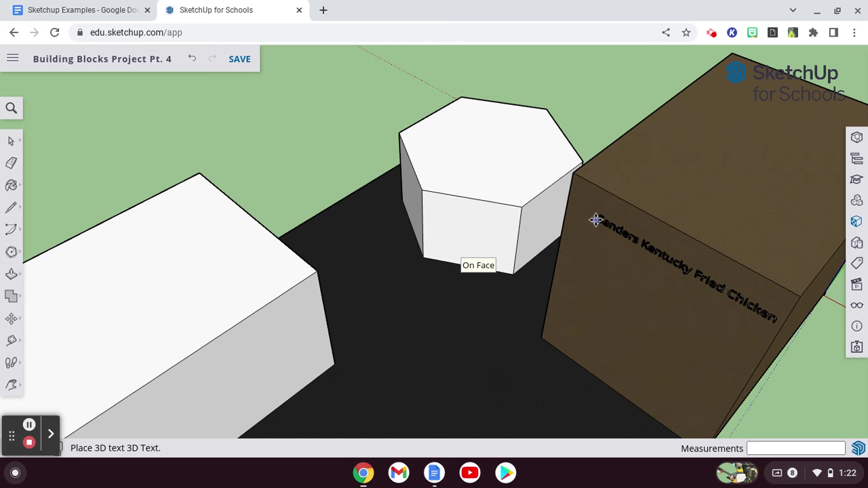
left_click(592, 213)
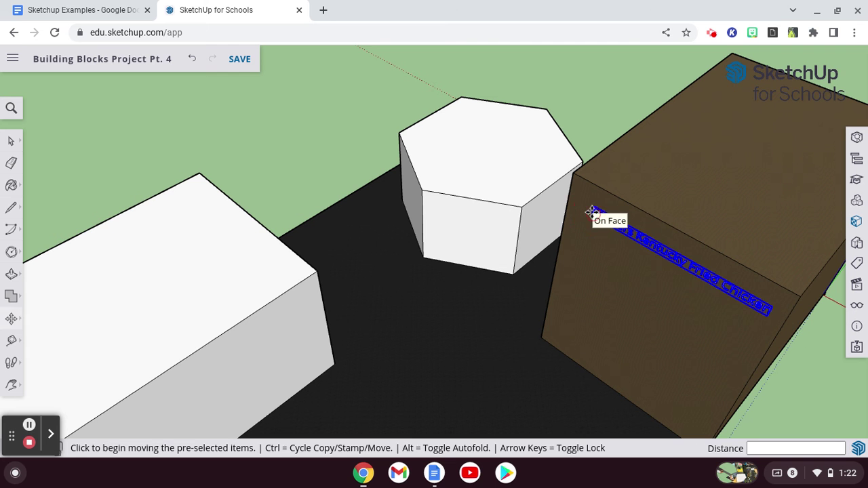
middle_click_drag(702, 373, 713, 314)
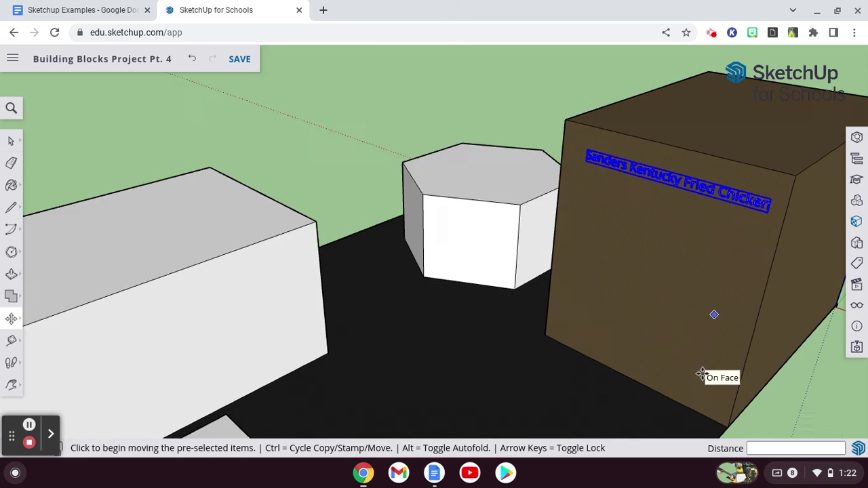
middle_click_drag(560, 226, 560, 226)
middle_click_drag(388, 106, 388, 105)
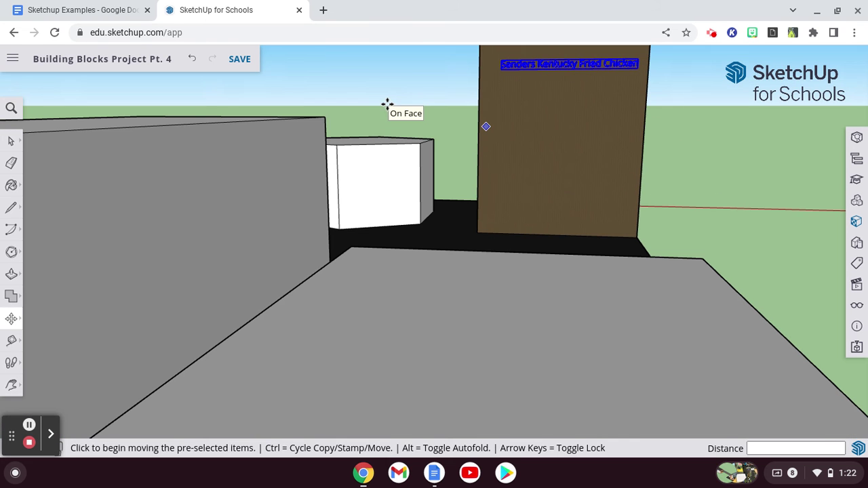
- Paint the brown wall with the first Glass and Mirrors material
left_click(858, 224)
scroll(743, 221, "down", 5)
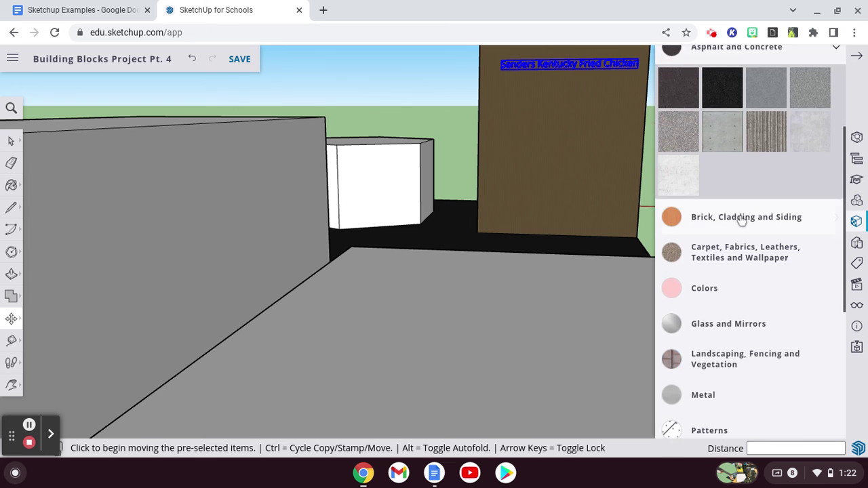
left_click(726, 211)
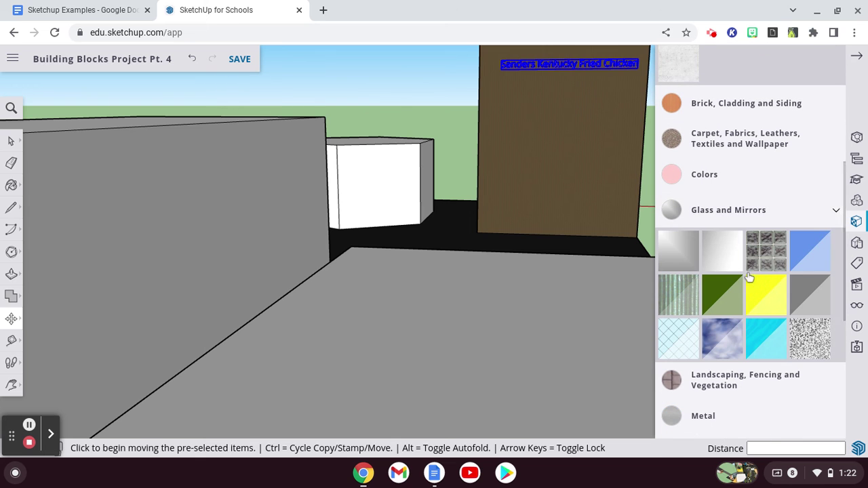
left_click(693, 268)
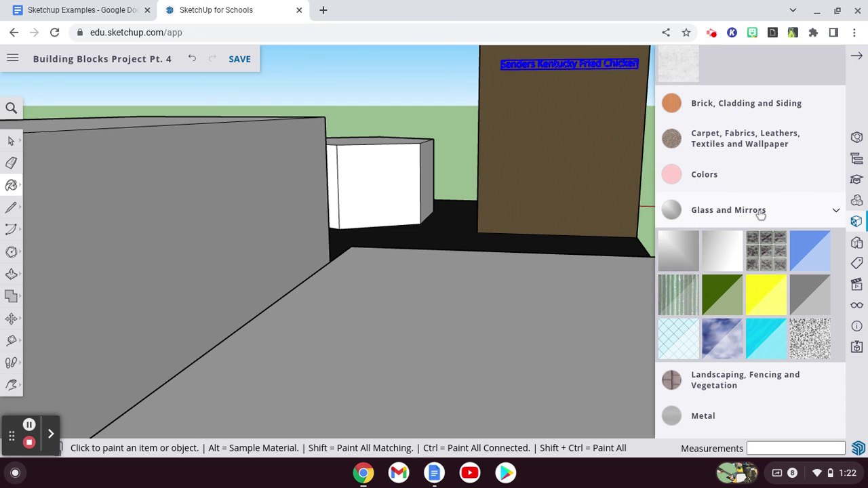
left_click(493, 118)
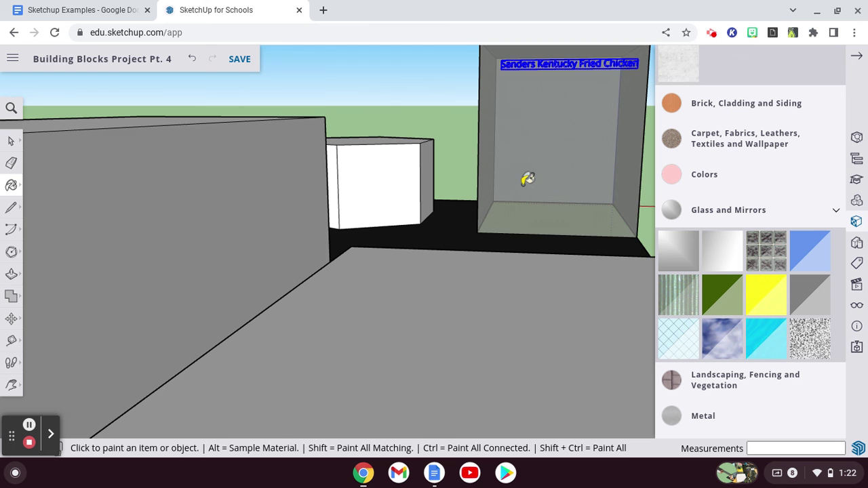
- Undo the glass paint so the wall returns to dark brown
middle_click_drag(527, 178, 523, 178)
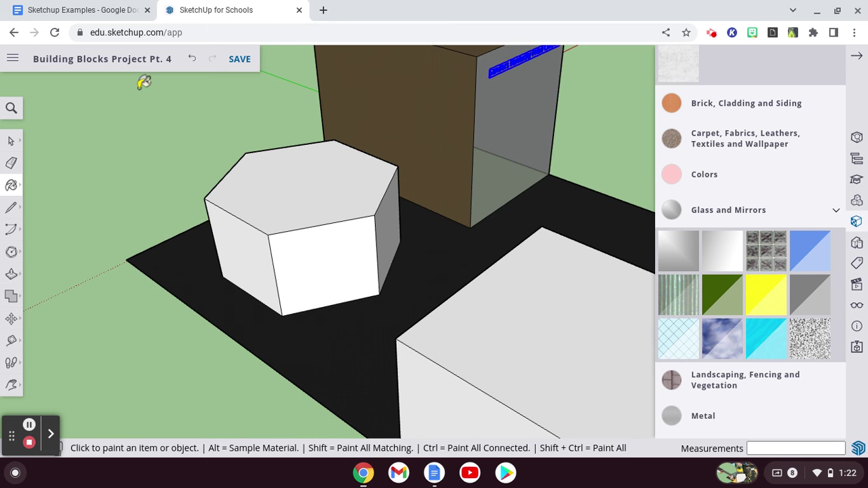
left_click(192, 59)
middle_click_drag(423, 129, 431, 130)
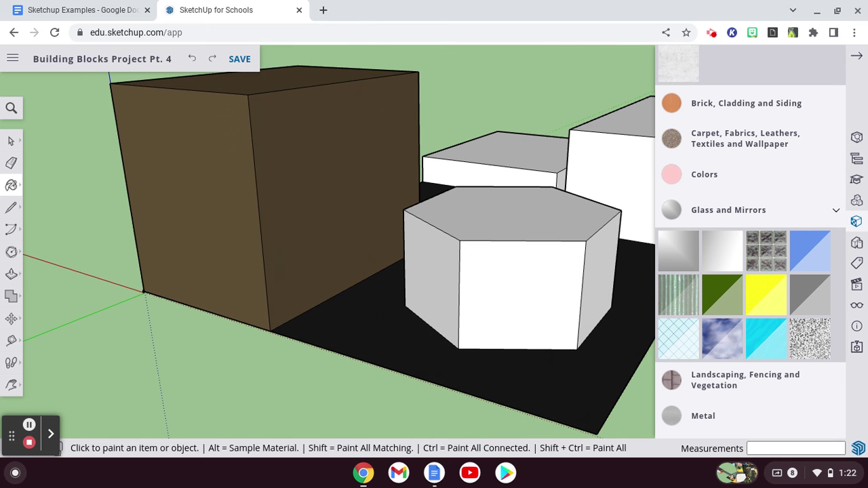
- Close the Materials panel and orbit around the lot to review the labeled brown building
left_click(859, 59)
middle_click_drag(570, 175, 570, 175)
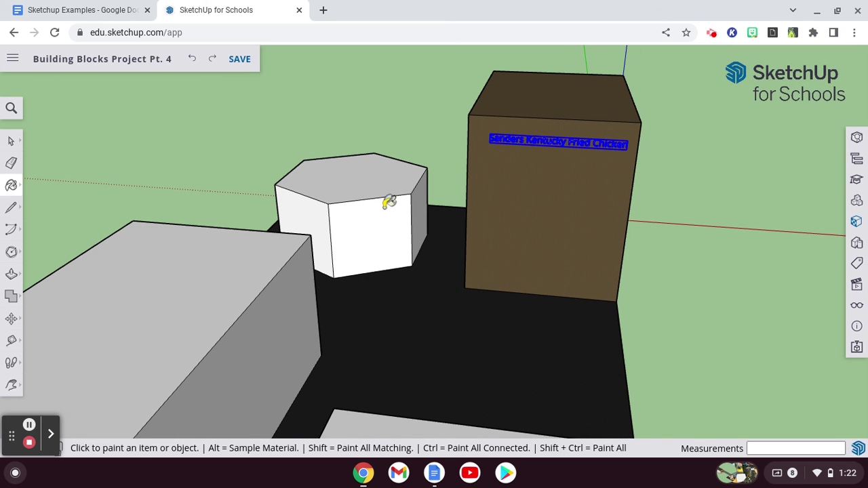
middle_click_drag(570, 175, 570, 175)
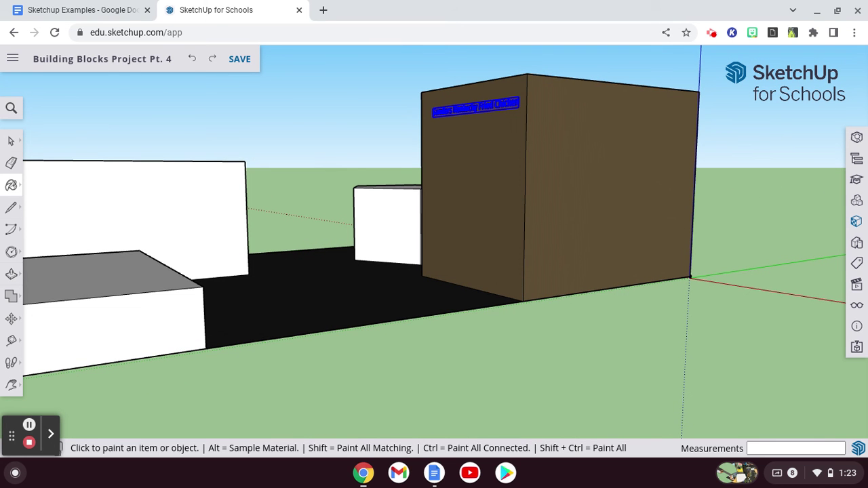
middle_click_drag(570, 175, 570, 175)
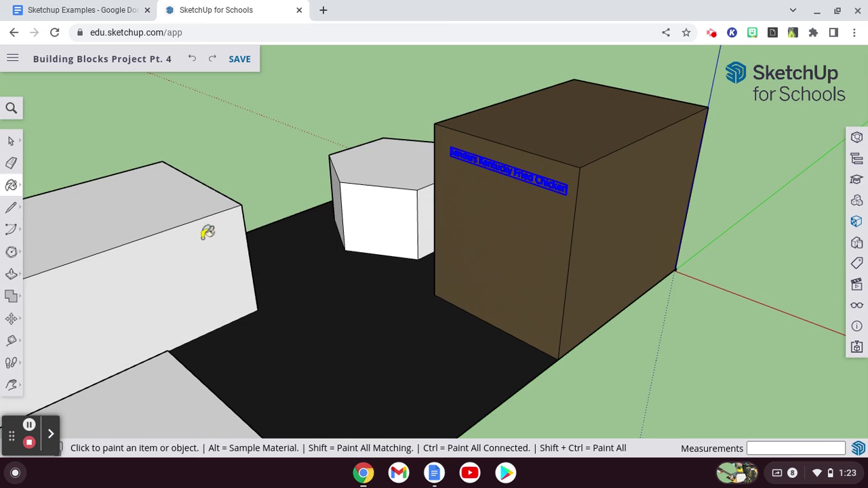
middle_click_drag(198, 229, 199, 229)
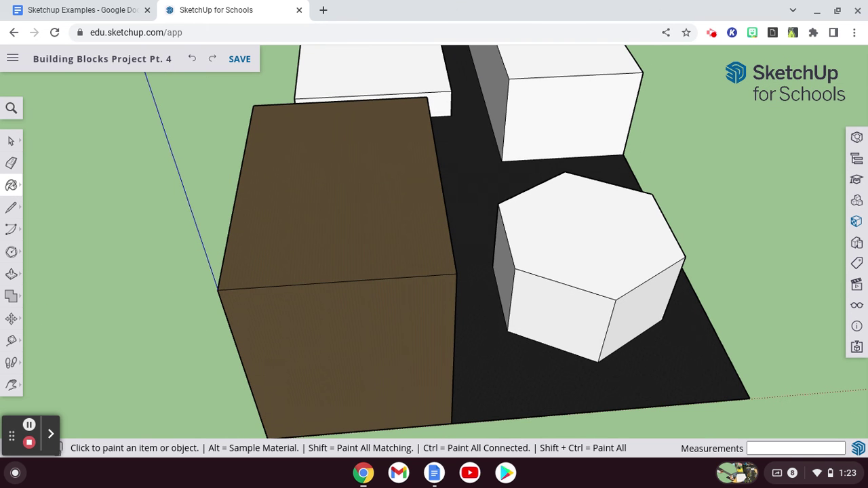
middle_click_drag(420, 212, 420, 212)
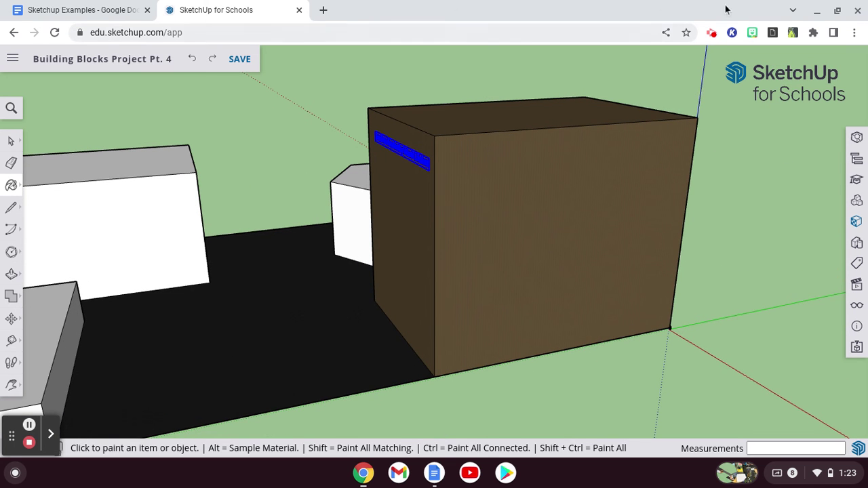
left_click(711, 32)
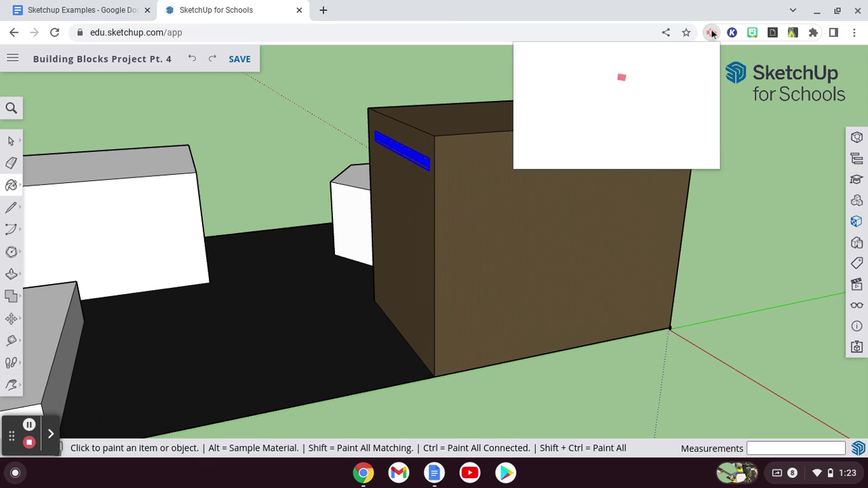